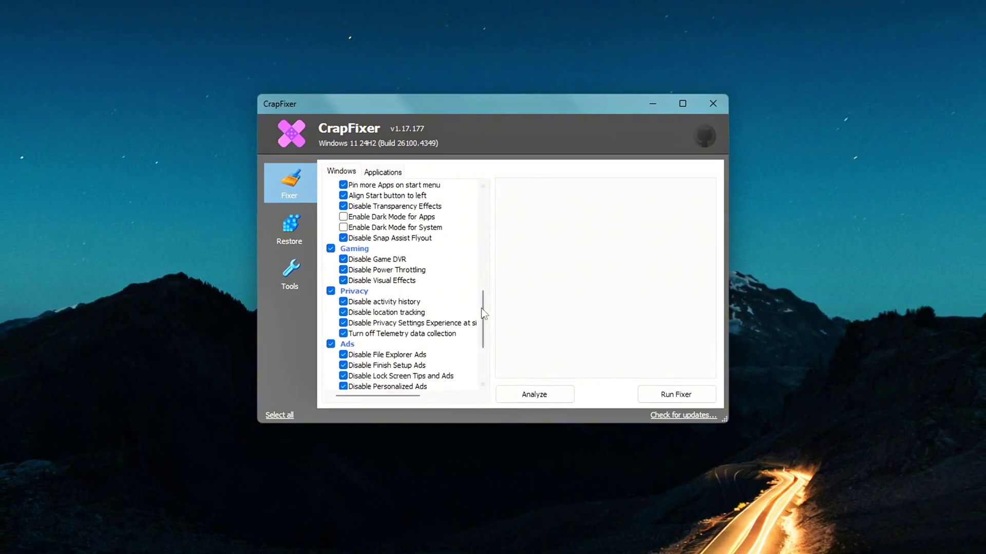
Step: Untick the Gaming tweak group and open the Plugins Gallery under Tools
scroll(483, 308, "up", 1)
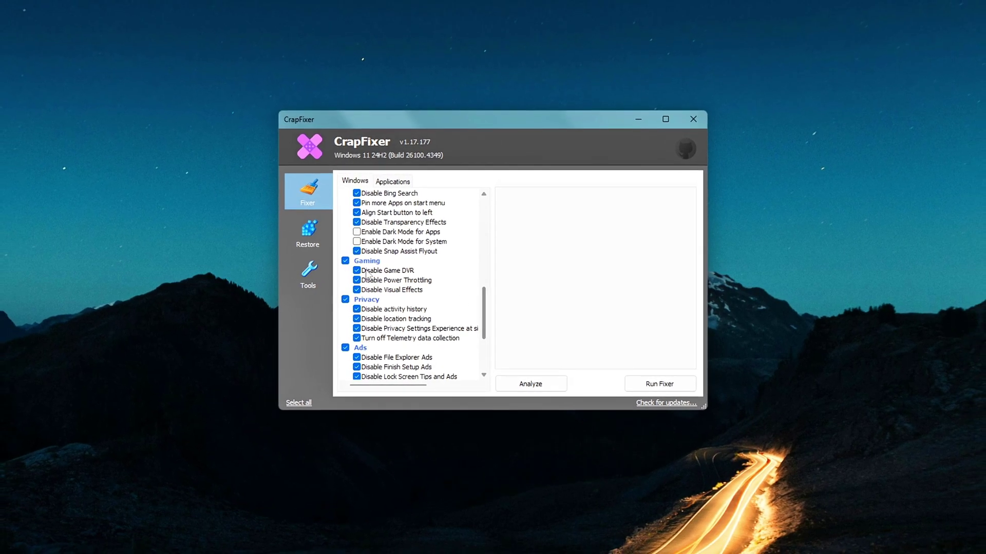
left_click(349, 262)
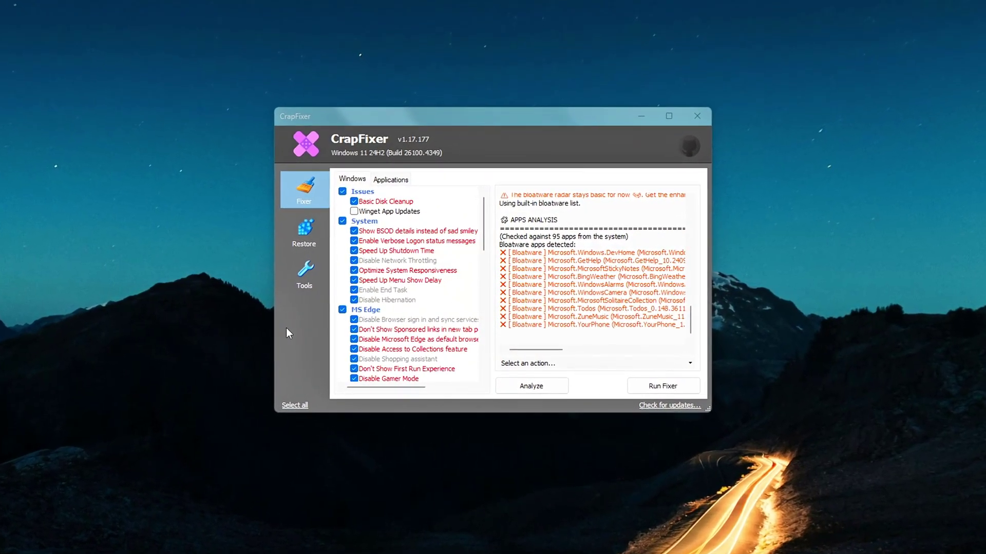
left_click(304, 277)
left_click(368, 206)
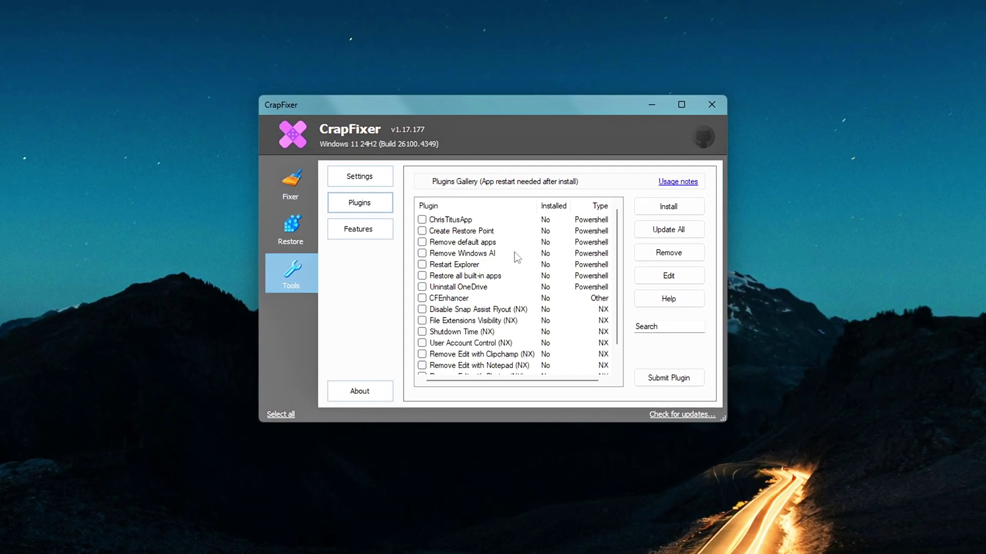
scroll(620, 267, "down", 1)
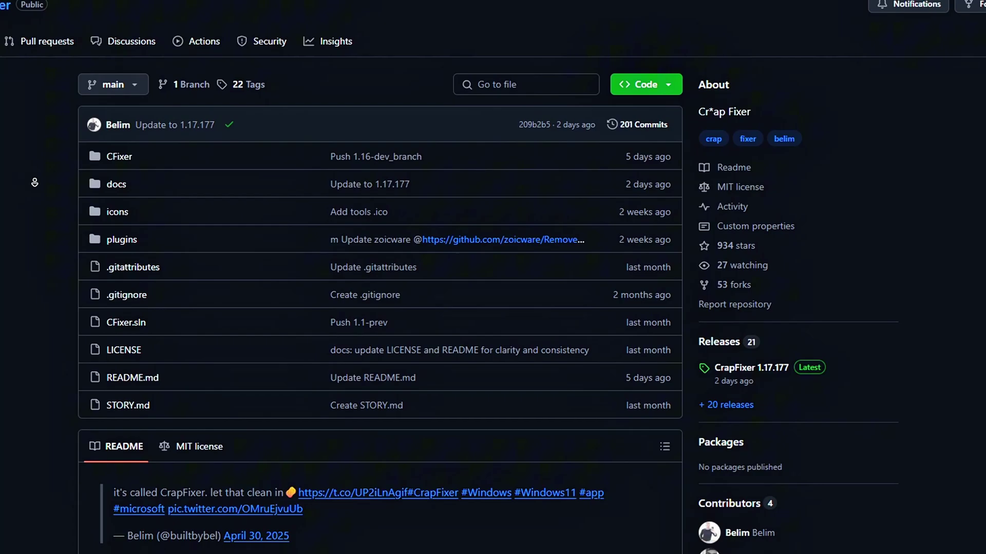
scroll(35, 182, "down", 3)
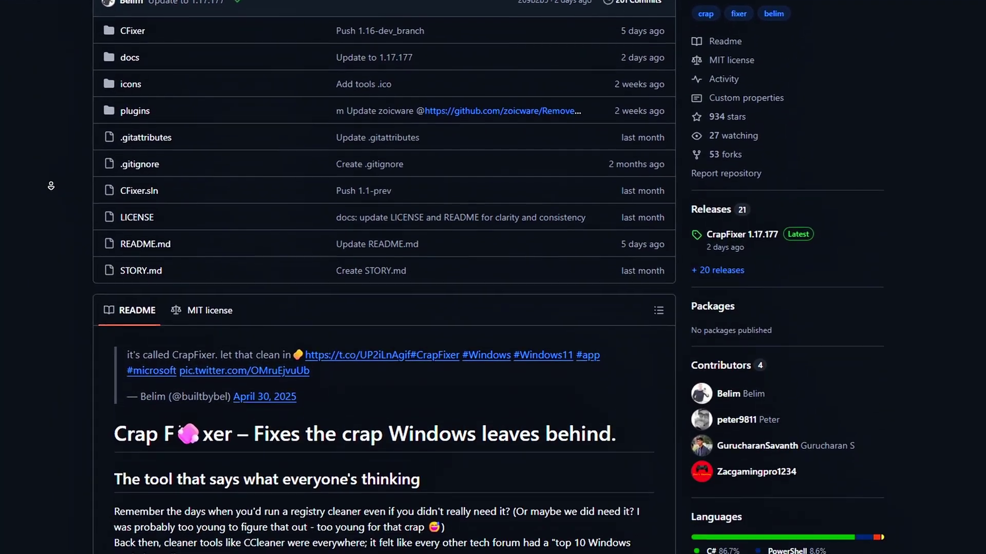
scroll(51, 186, "down", 3)
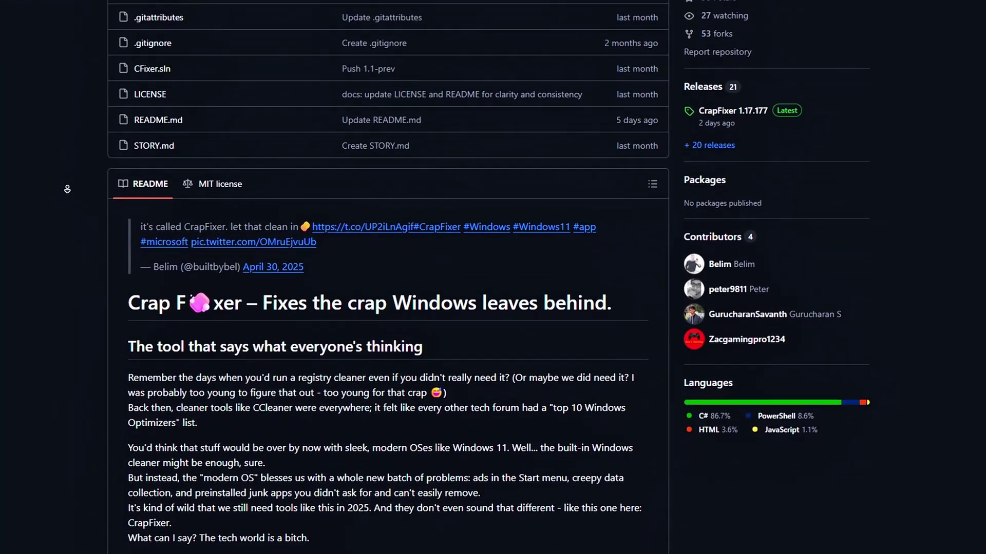
scroll(67, 189, "down", 3)
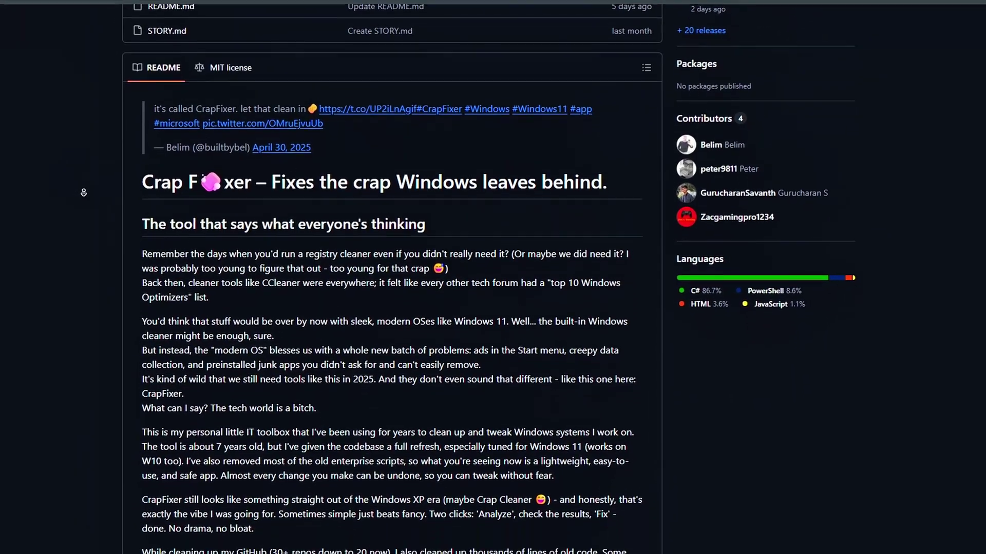
scroll(87, 193, "down", 3)
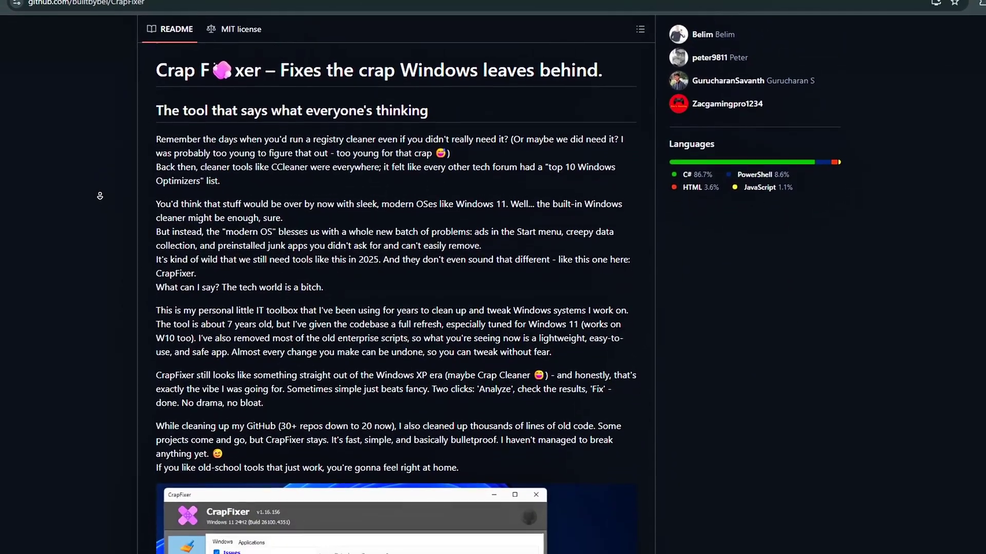
scroll(100, 196, "down", 3)
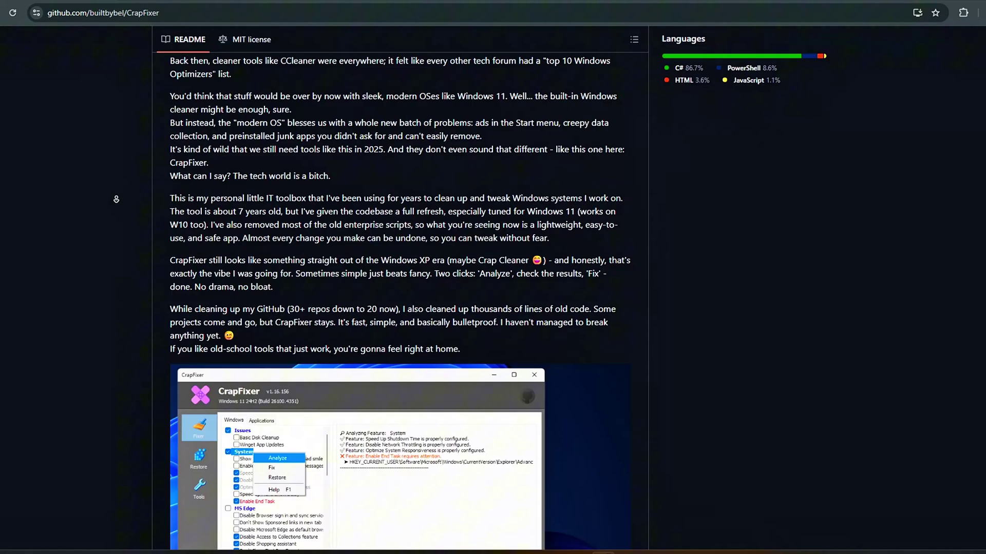
scroll(116, 199, "down", 3)
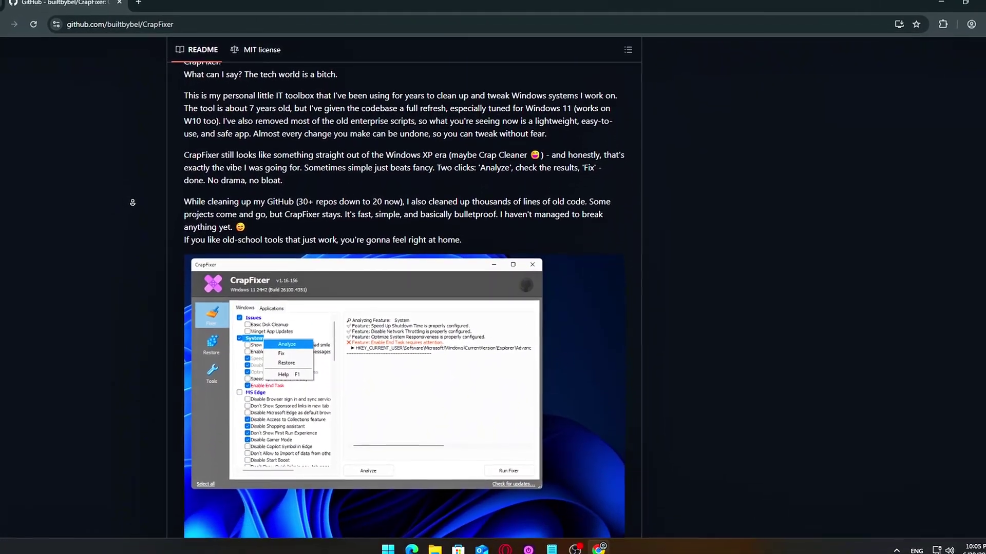
scroll(132, 202, "down", 3)
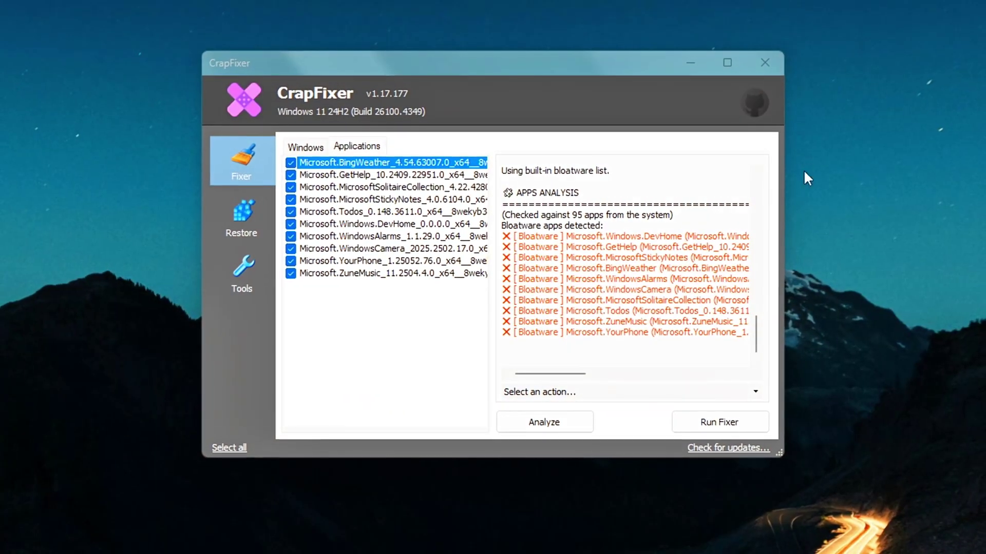
Step: Run the system analysis from the Windows tweaks list
left_click(356, 148)
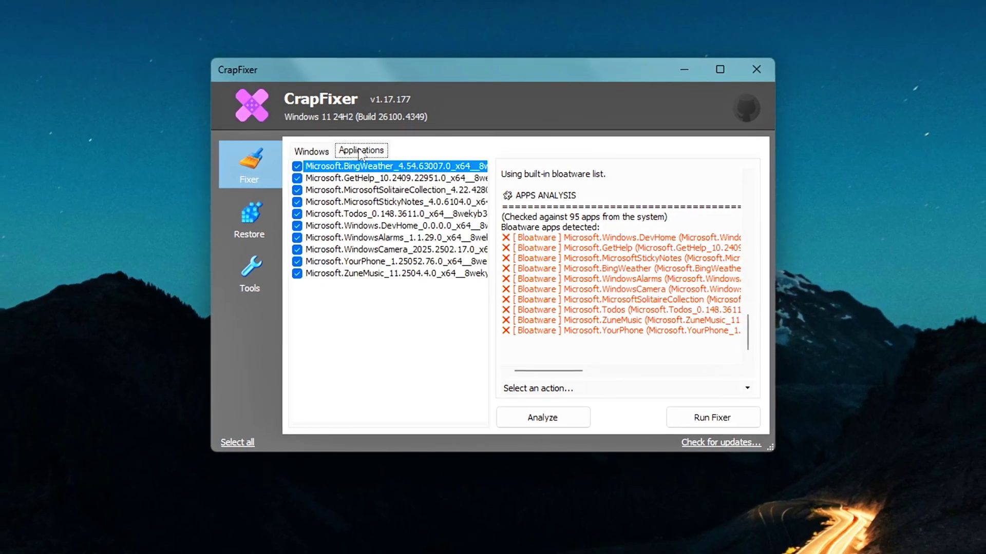
left_click(311, 151)
left_click(569, 420)
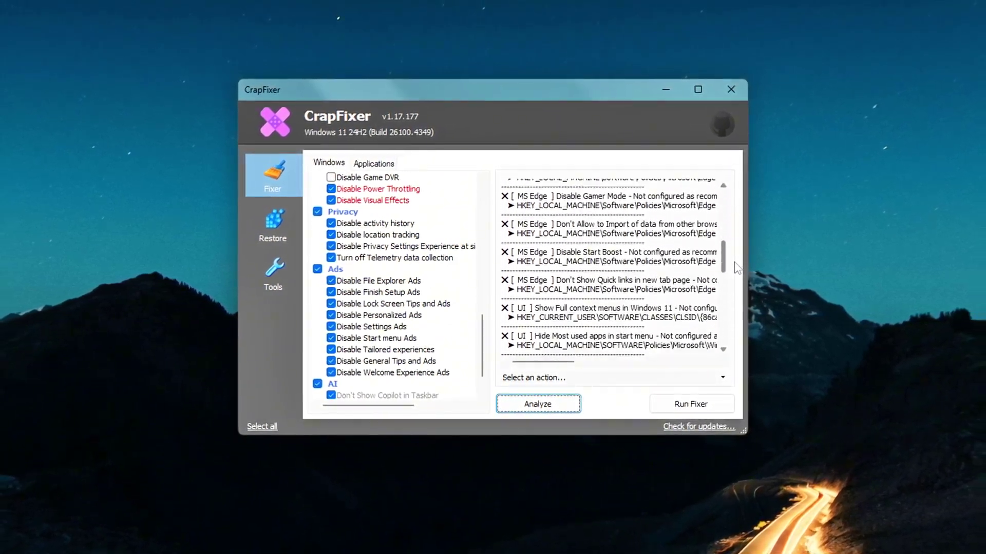
scroll(480, 251, "up", 10)
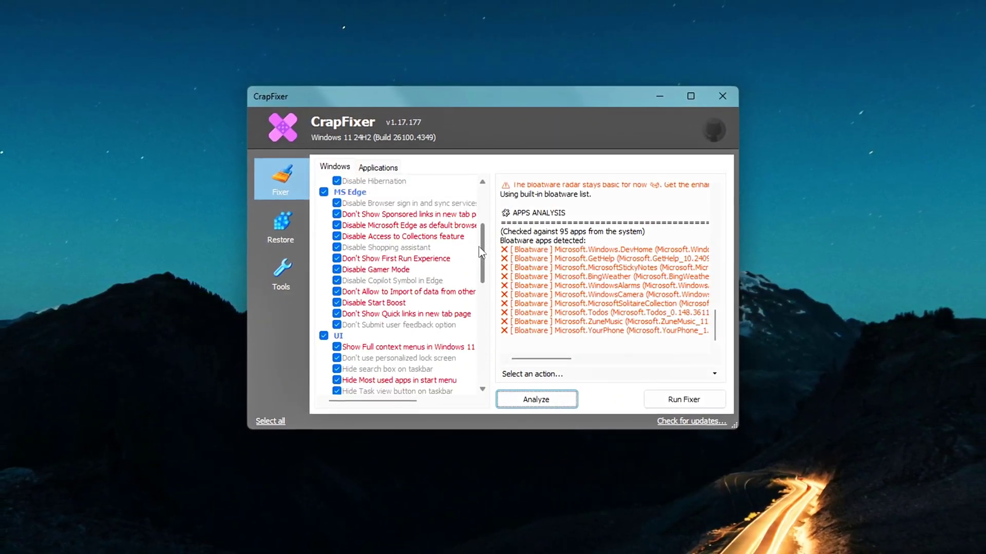
left_click_drag(479, 250, 480, 210)
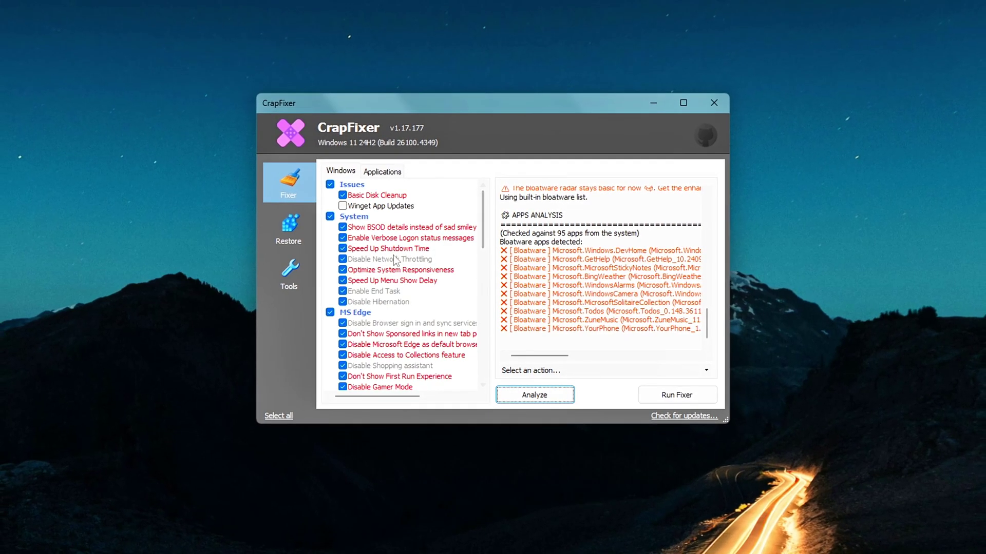
Step: Tick all ten bloatware apps for removal, from ZuneMusic up to BingWeather
left_click(383, 172)
left_click(342, 172)
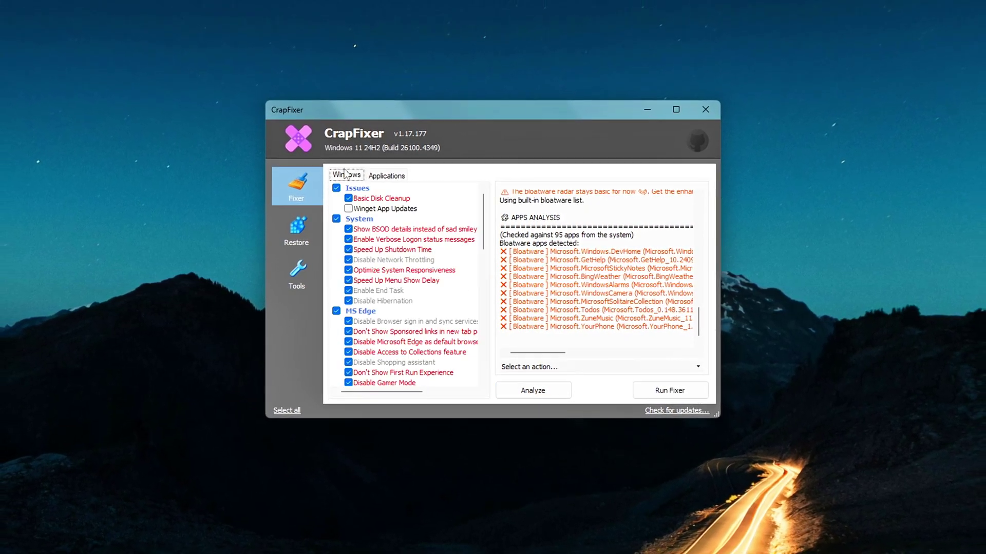
left_click(372, 174)
left_click(359, 188)
left_click(339, 275)
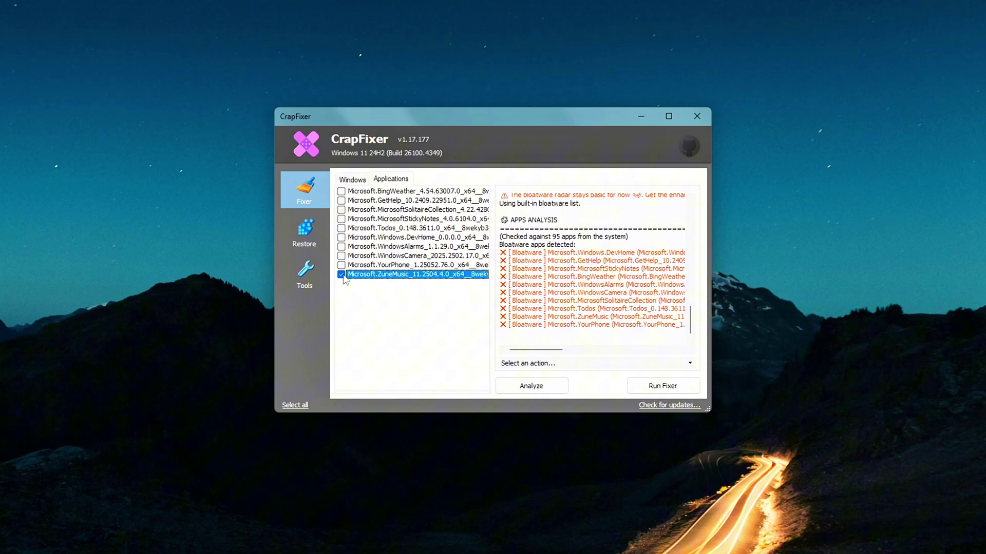
left_click(341, 265)
left_click(341, 255)
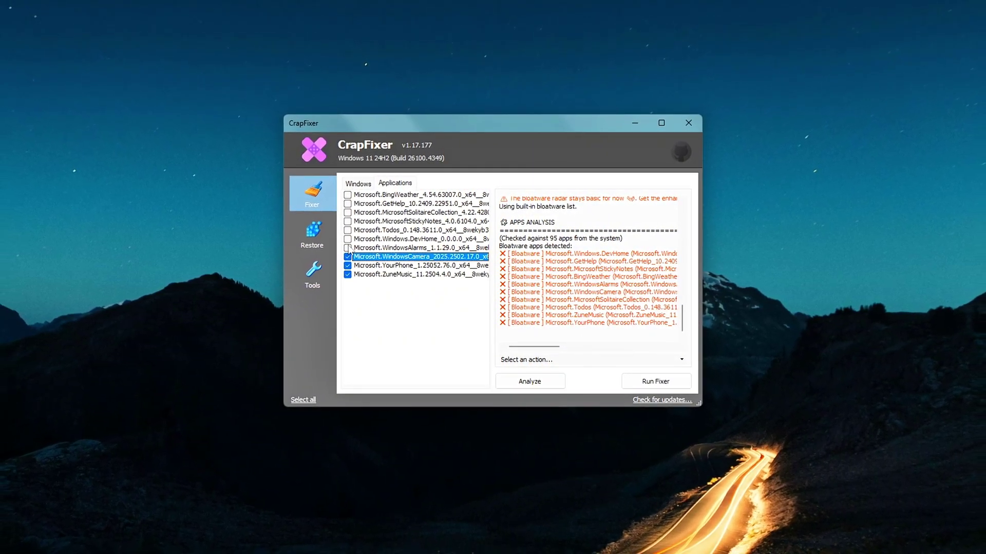
left_click(347, 248)
left_click(348, 239)
left_click(347, 229)
left_click(347, 221)
left_click(348, 212)
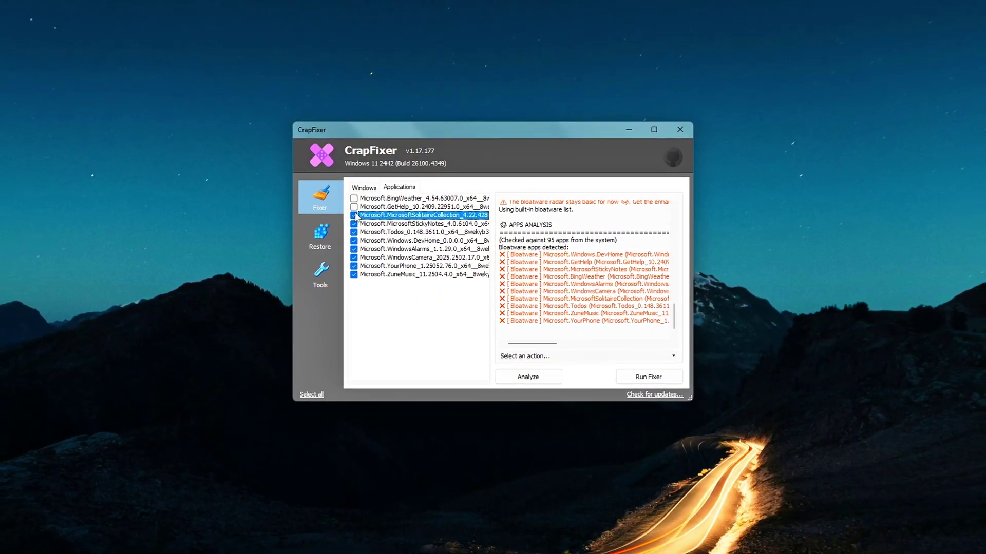
left_click(354, 207)
left_click(354, 198)
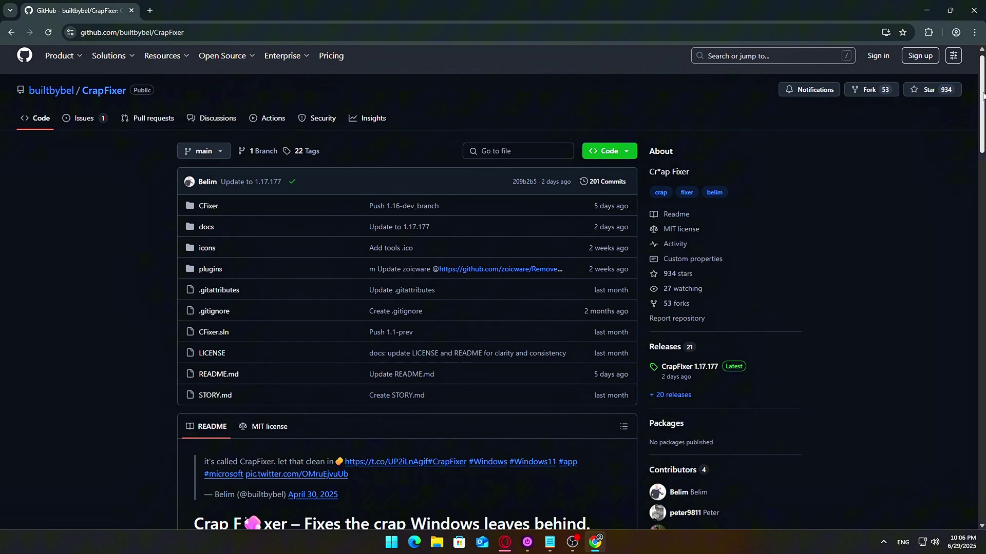
Step: Open the CrapFixer 1.17.177 release and download CrapFixer.zip from its Assets
scroll(983, 97, "down", 1)
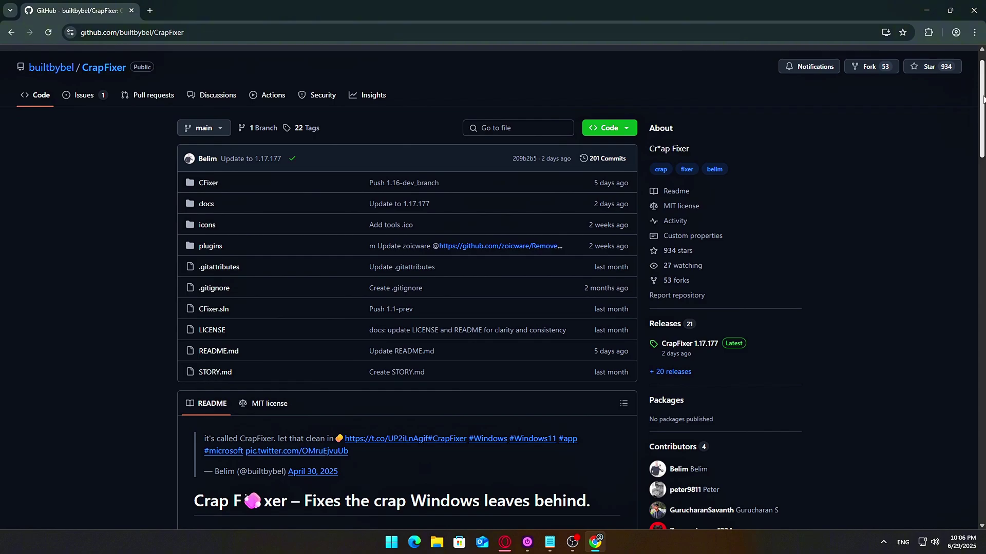
scroll(982, 98, "down", 3)
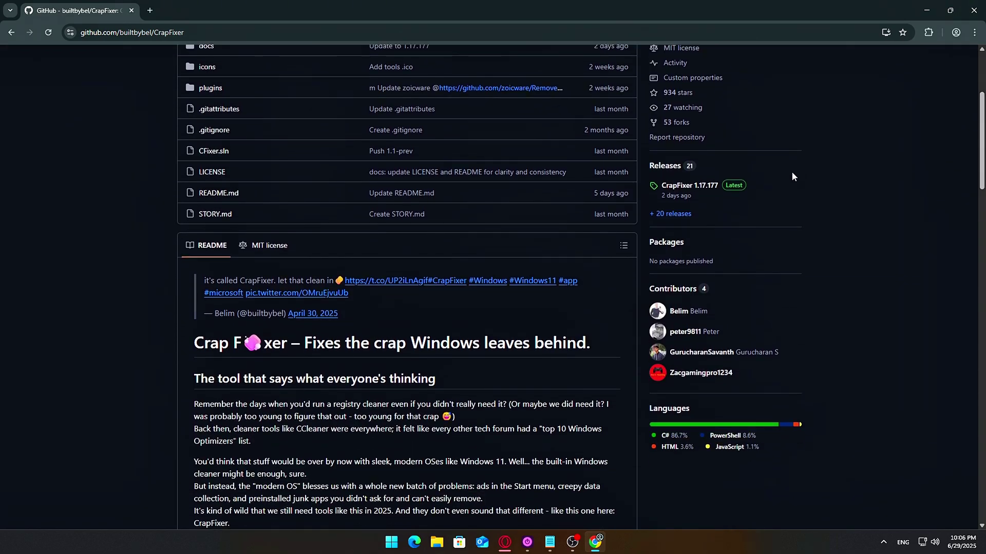
left_click(702, 186)
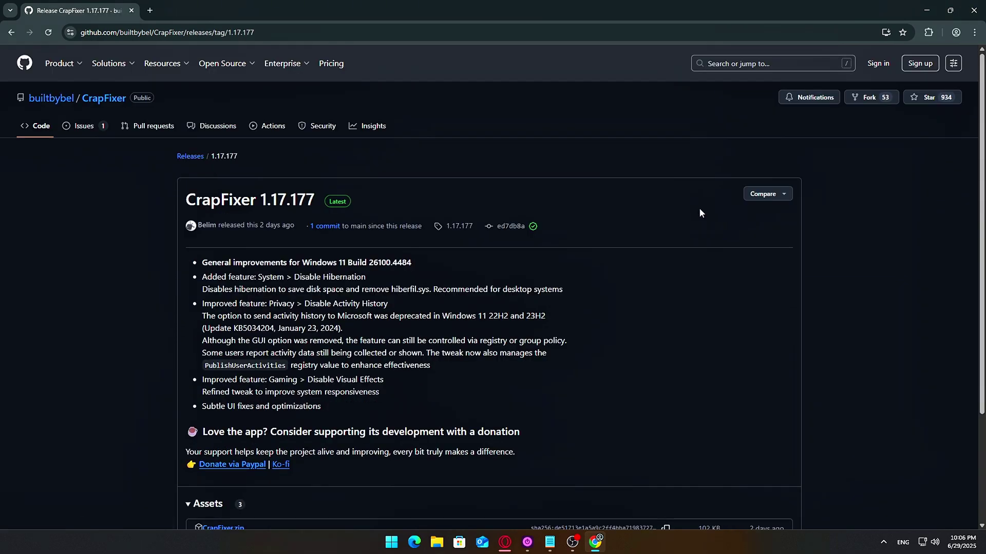
scroll(934, 245, "down", 2)
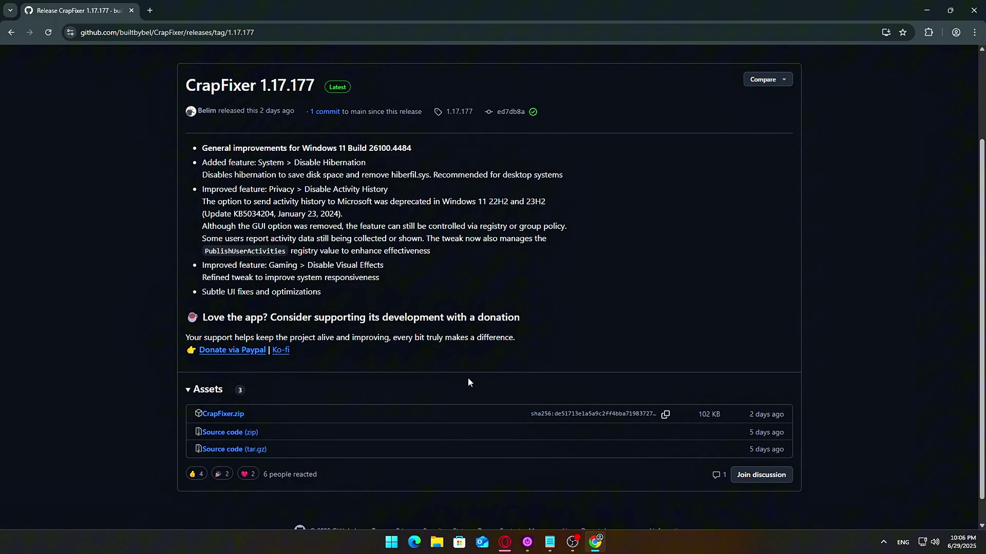
left_click(186, 391)
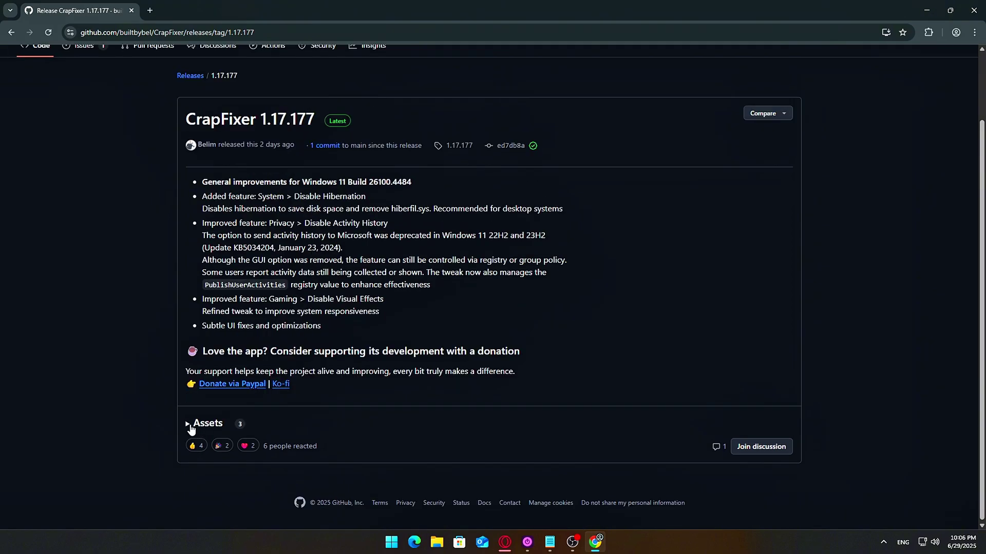
left_click(190, 427)
scroll(222, 380, "down", 1)
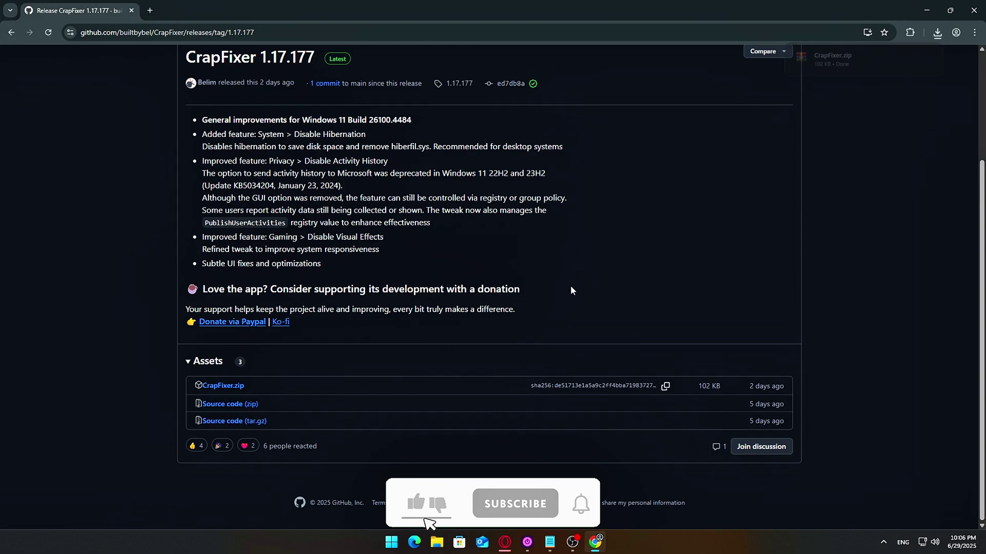
Step: Extract the downloaded CrapFixer.zip into a CrapFixer folder
left_click(910, 57)
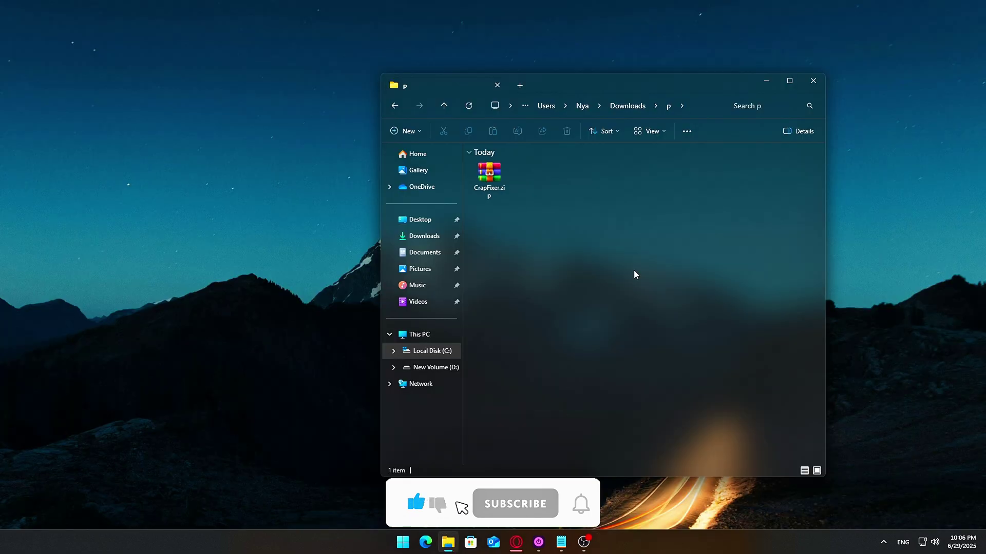
right_click(503, 184)
left_click(499, 180)
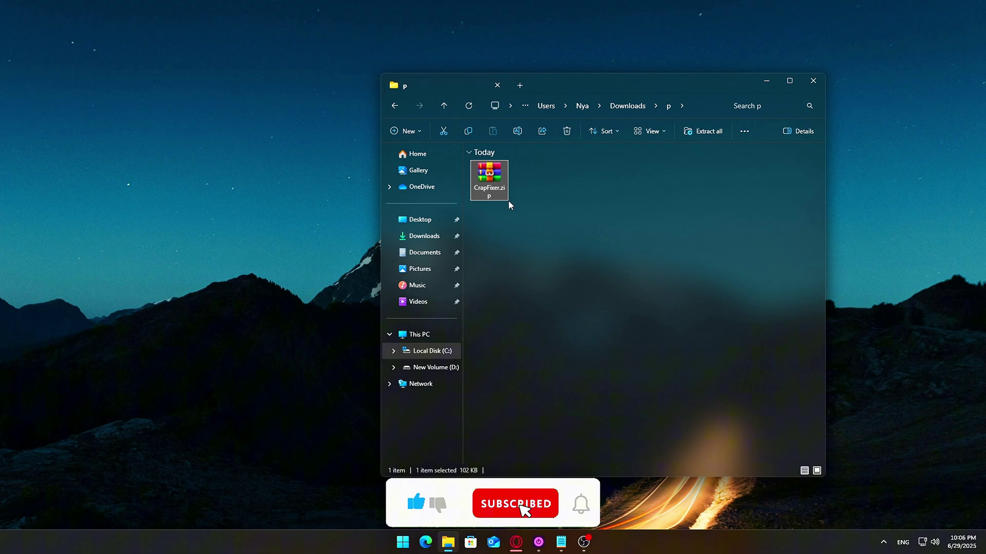
right_click(497, 184)
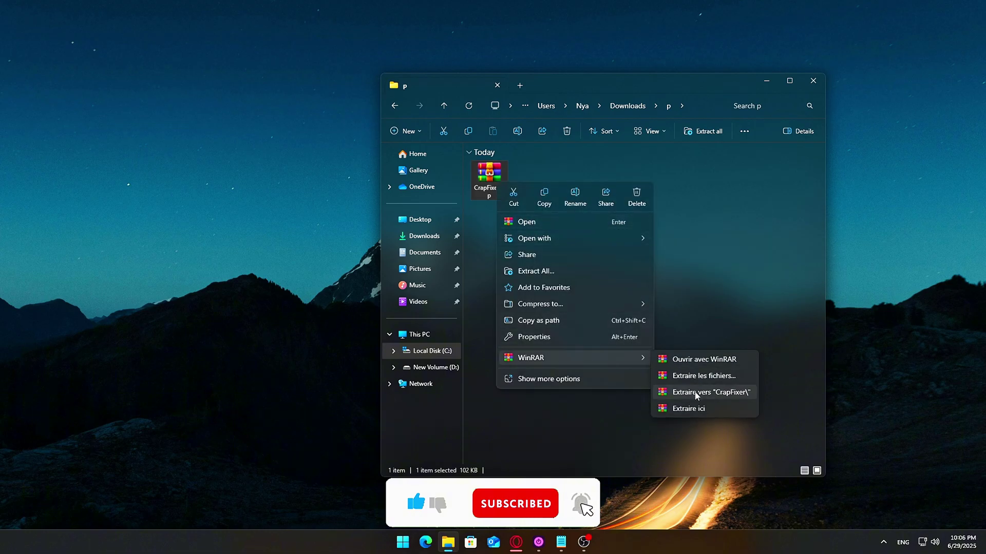
left_click(696, 393)
left_click_drag(686, 83, 591, 84)
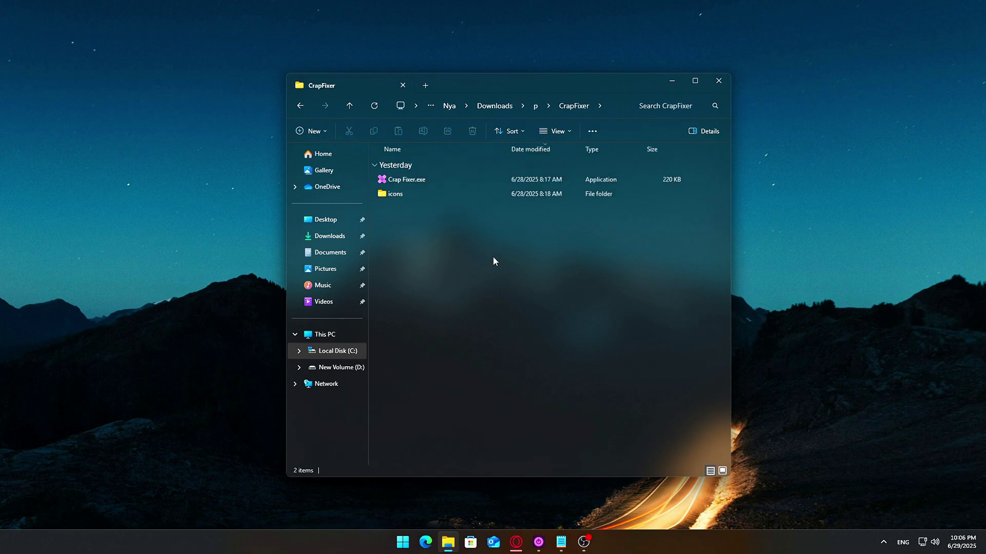
Step: Launch Crap Fixer.exe from the extracted folder
left_click(439, 183)
right_click(451, 182)
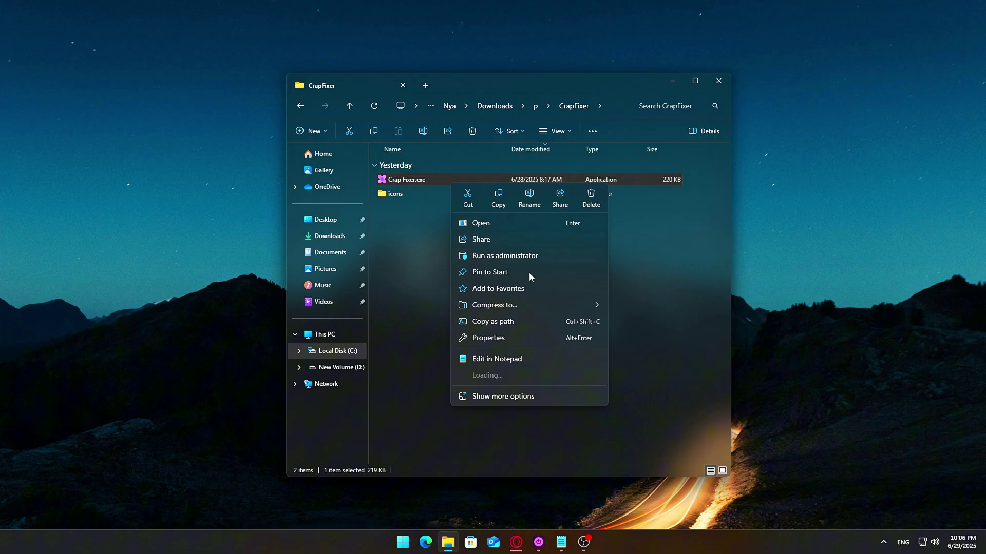
left_click(519, 255)
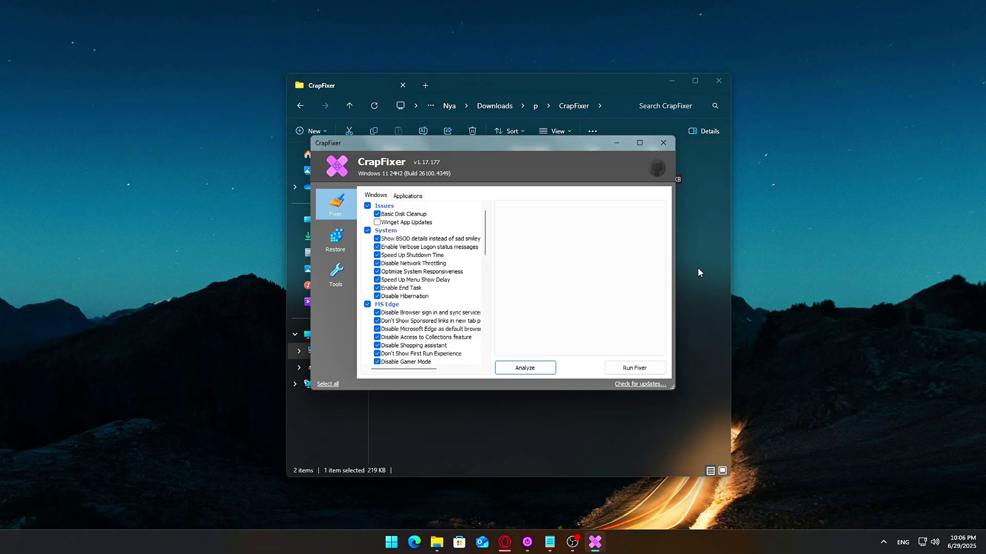
Step: Close File Explorer and scroll the Windows tweaks down to the AI group
left_click(718, 82)
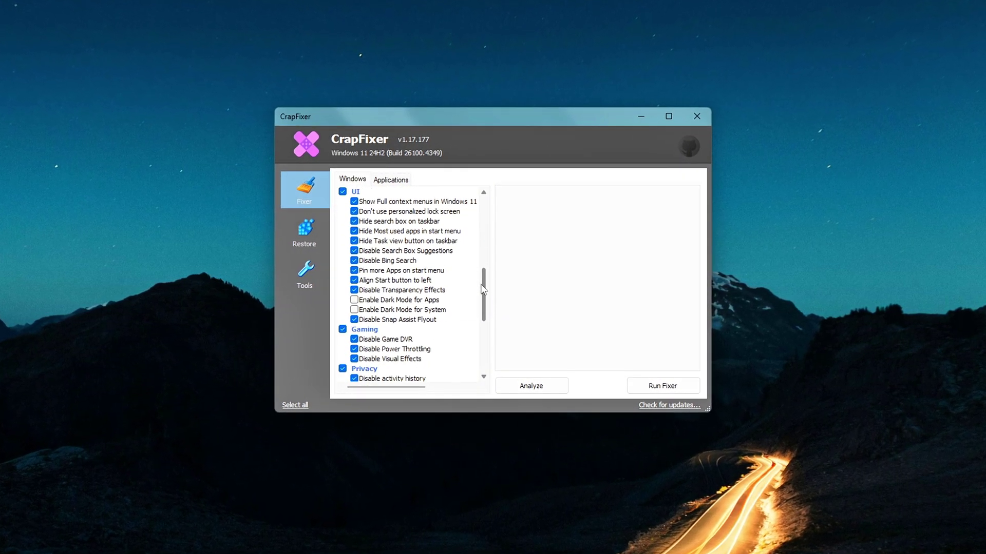
left_click_drag(482, 289, 483, 341)
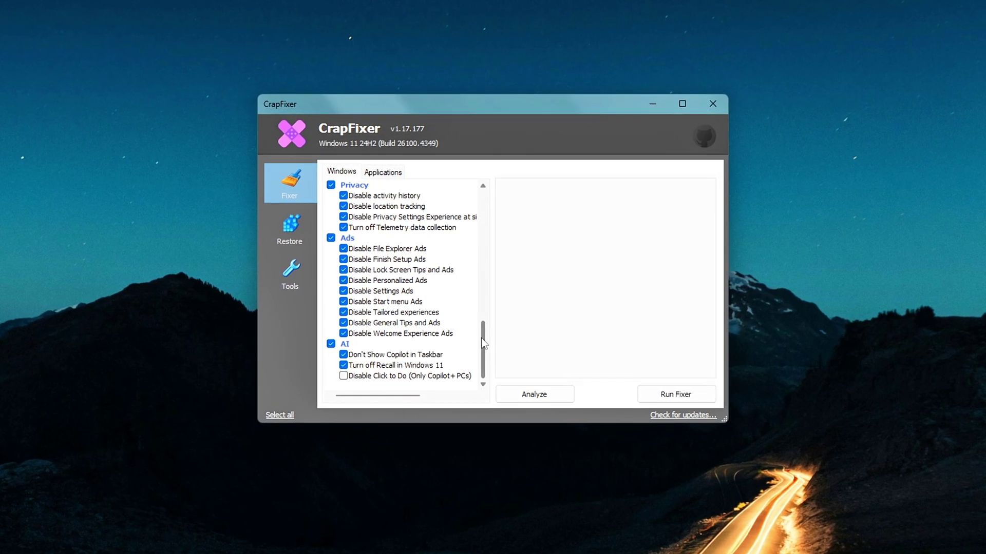
left_click(285, 218)
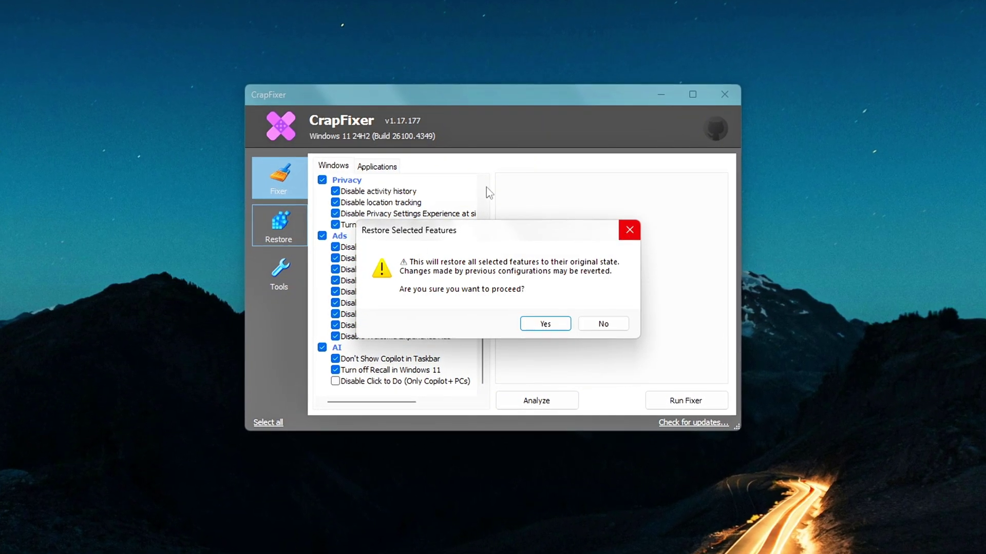
left_click(597, 329)
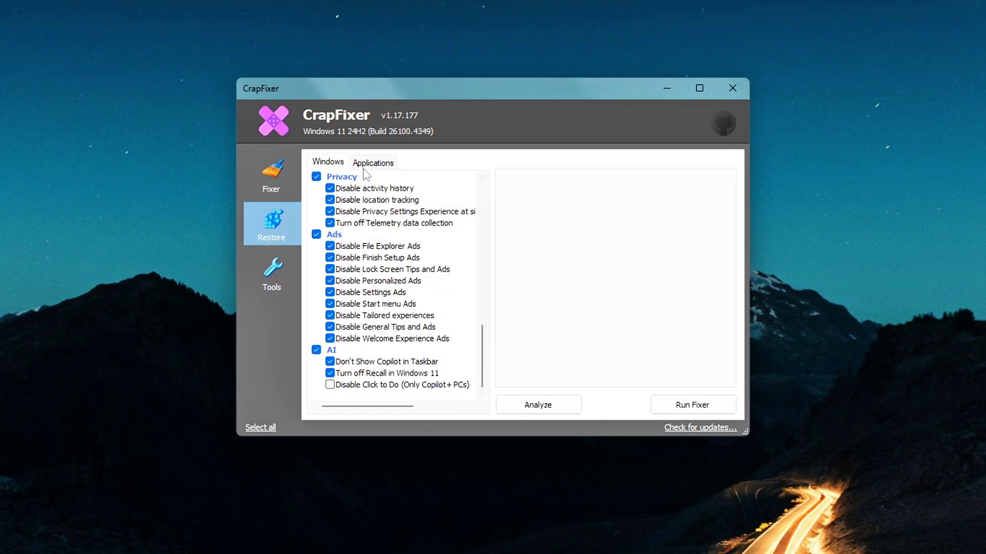
left_click(369, 165)
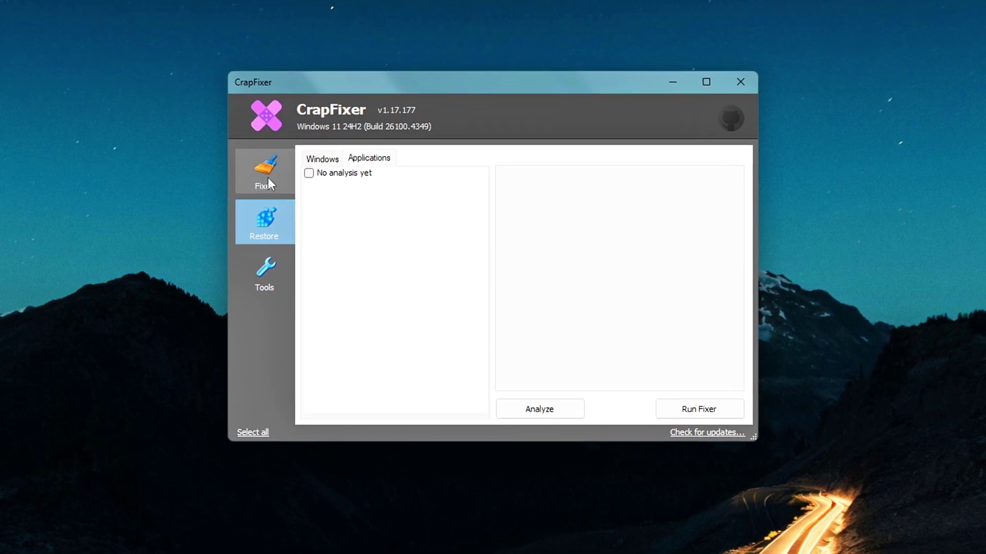
left_click(269, 291)
left_click(347, 189)
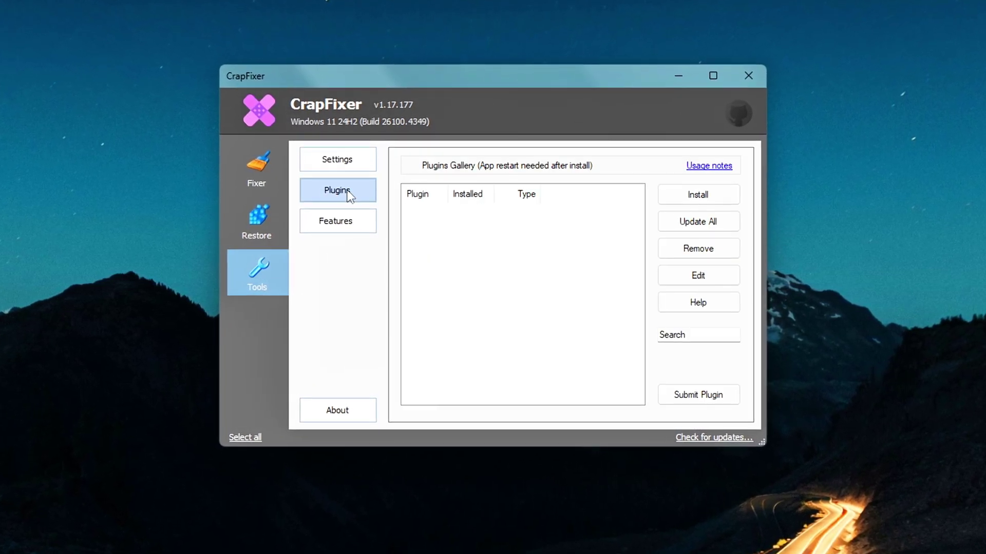
scroll(644, 231, "down", 1)
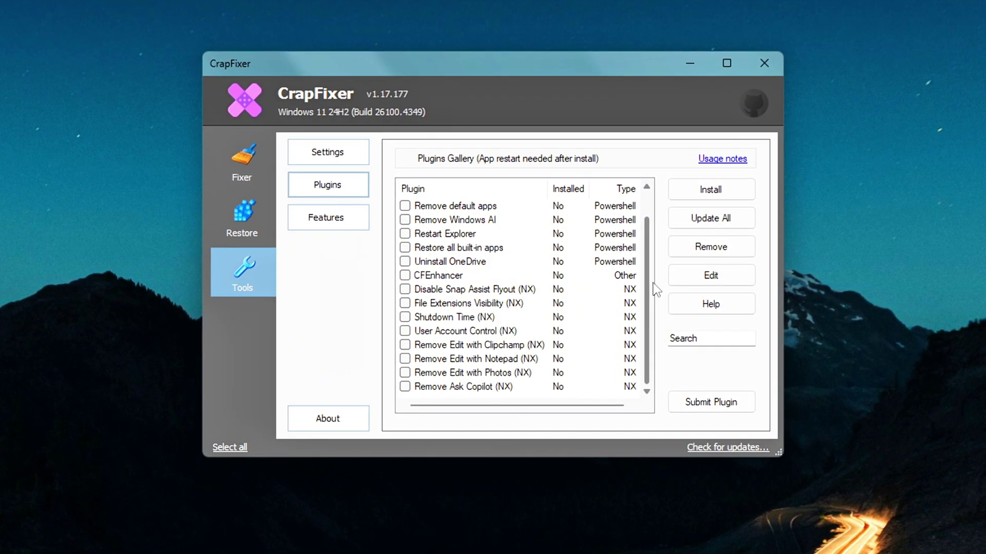
scroll(659, 239, "up", 1)
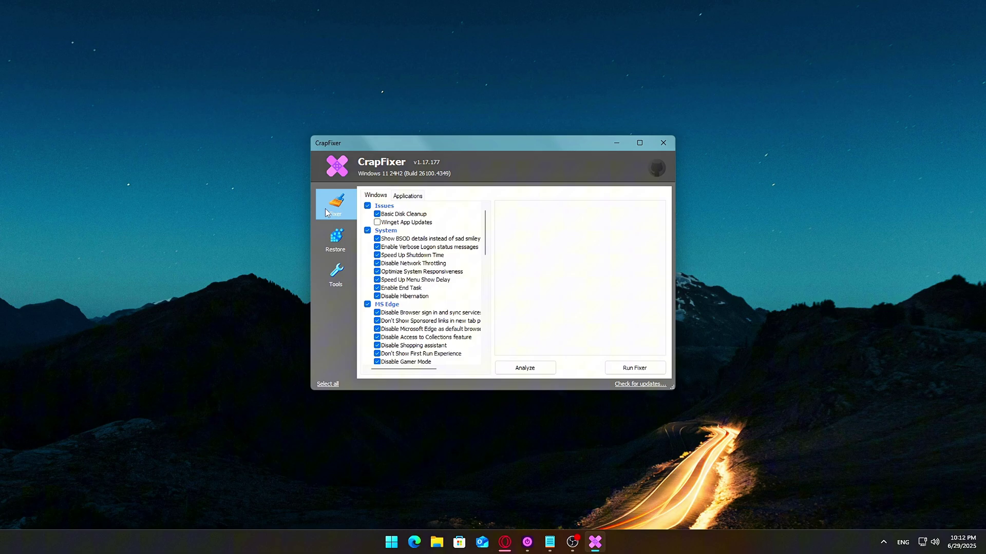
left_click(367, 206)
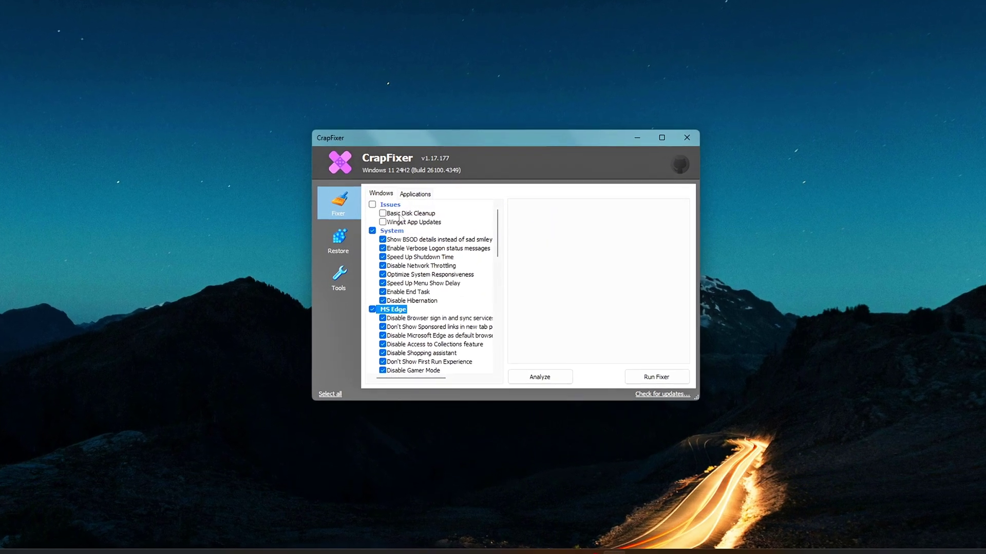
left_click(387, 201)
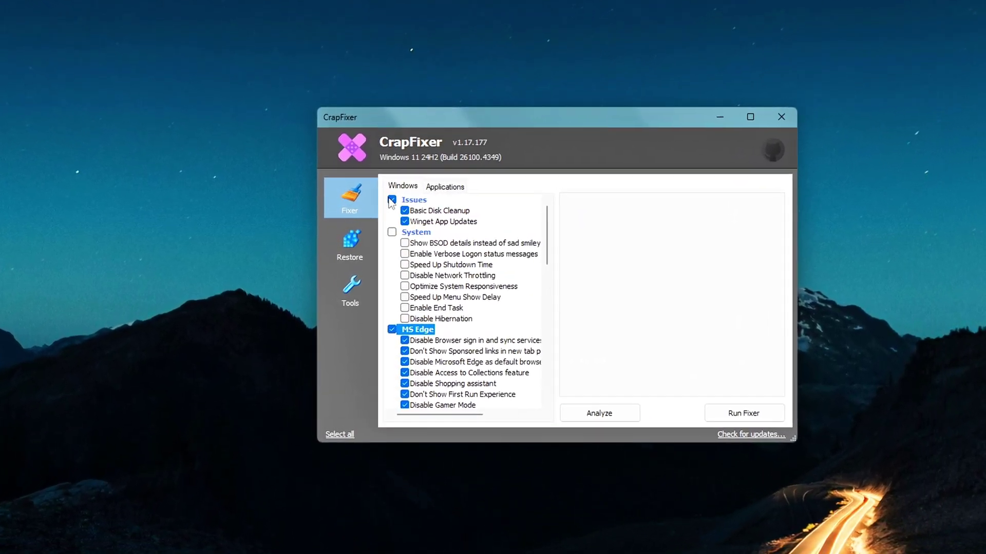
left_click(387, 202)
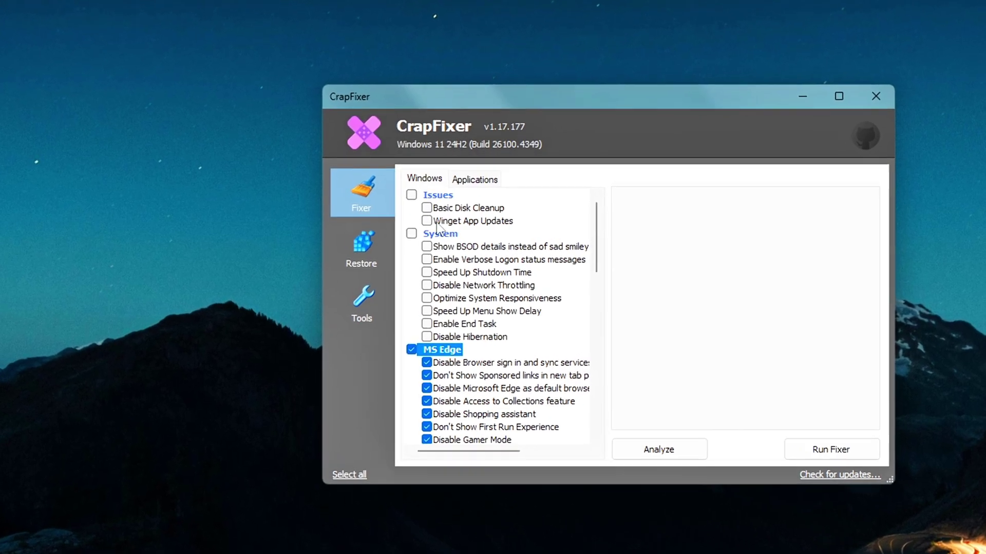
left_click(421, 208)
left_click(420, 221)
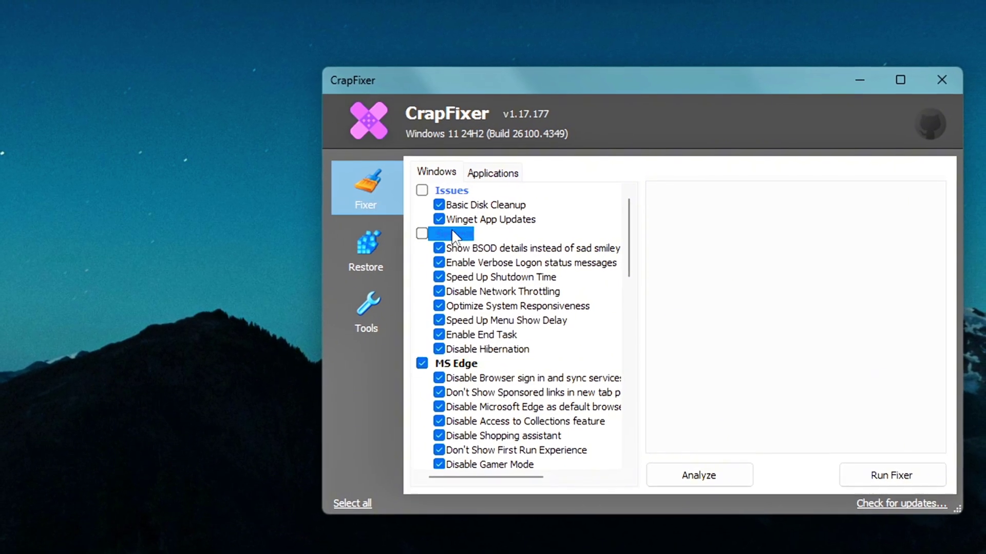
left_click(430, 234)
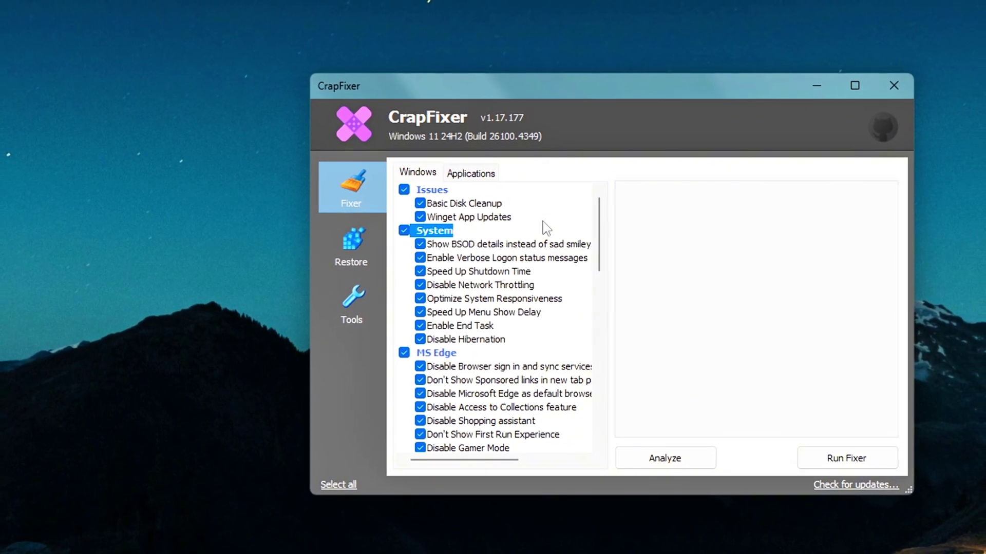
left_click(413, 190)
left_click(423, 229)
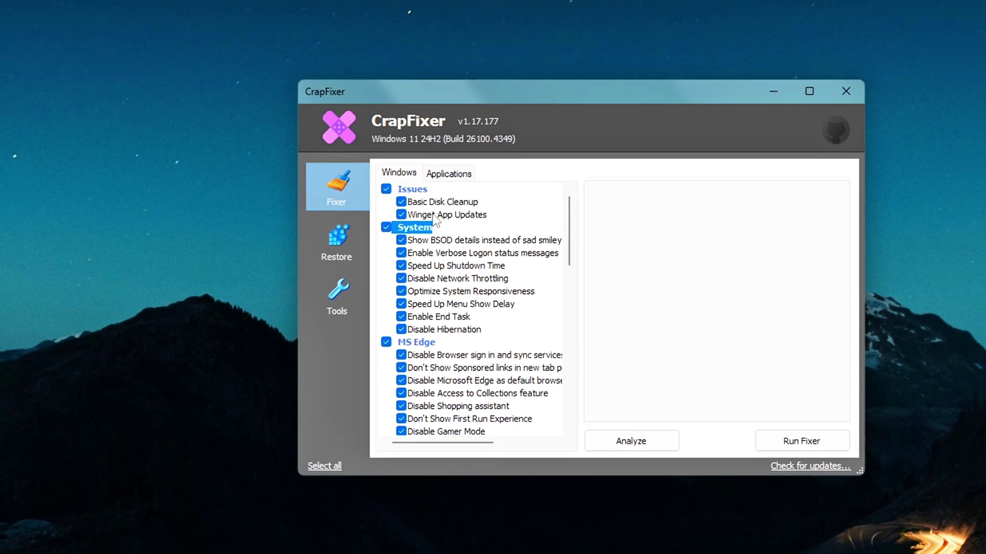
left_click(411, 215)
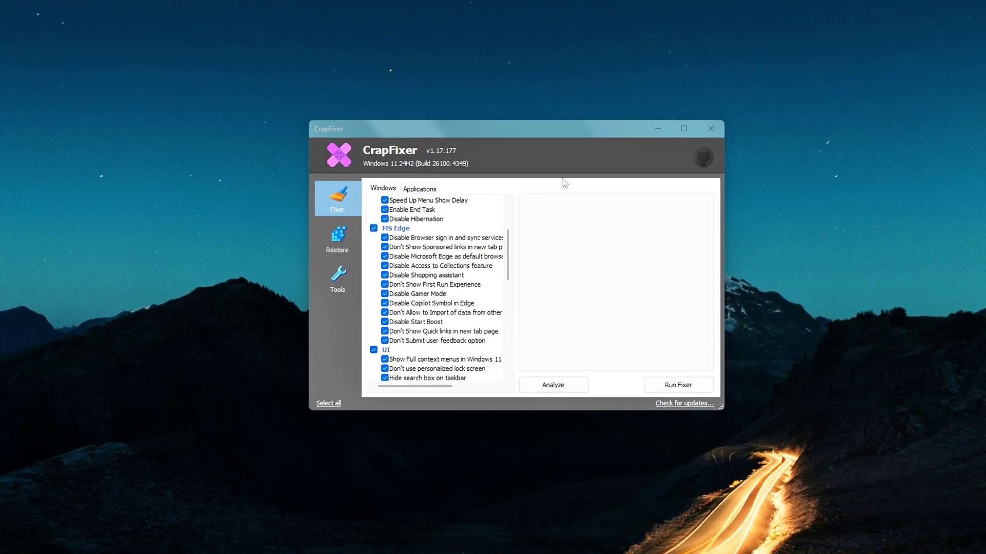
scroll(510, 241, "up", 2)
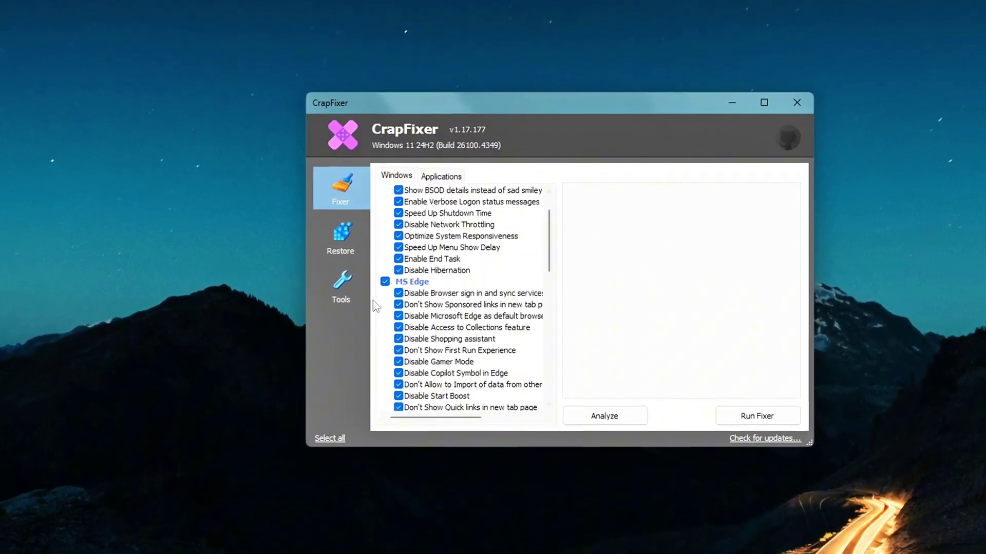
left_click(395, 278)
scroll(514, 237, "down", 2)
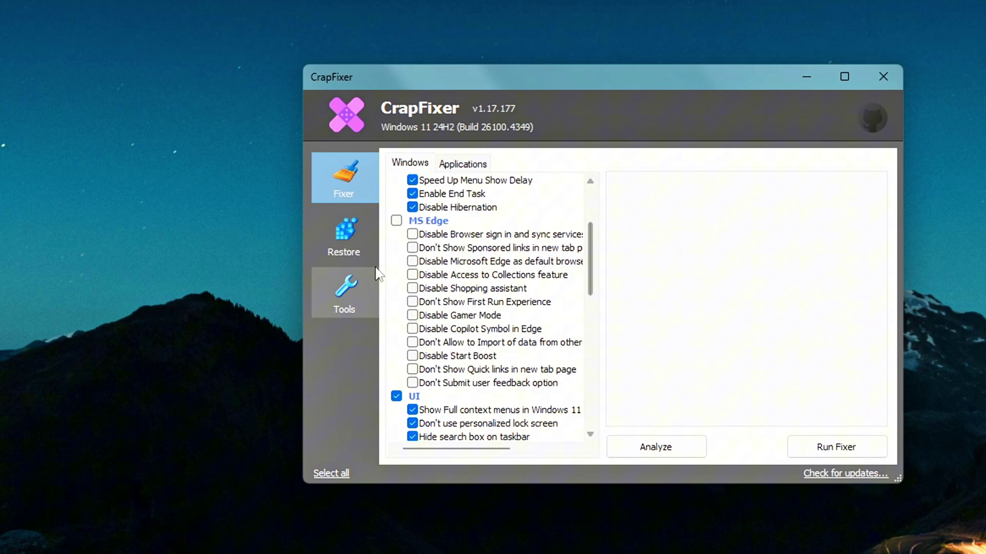
left_click(389, 225)
left_click(398, 219)
left_click(415, 234)
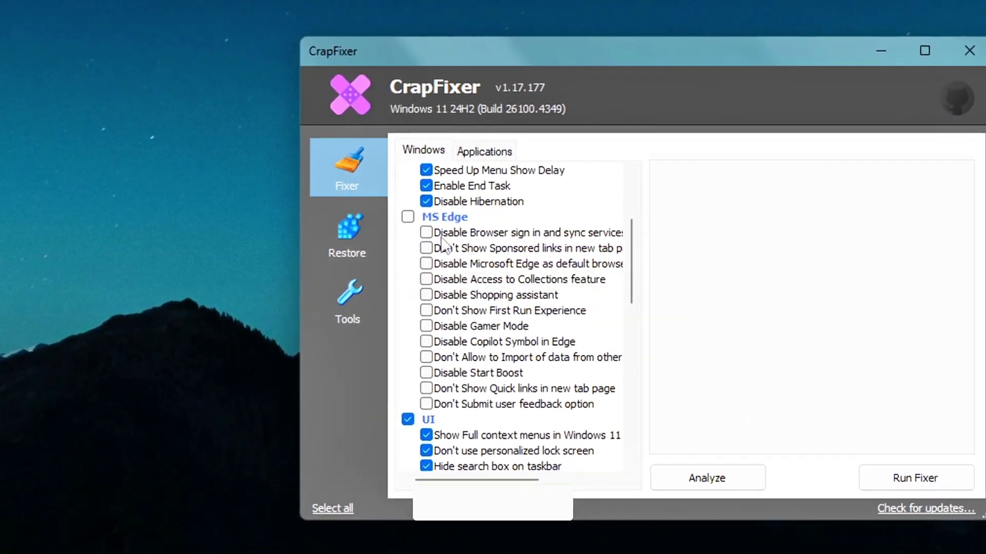
left_click(429, 249)
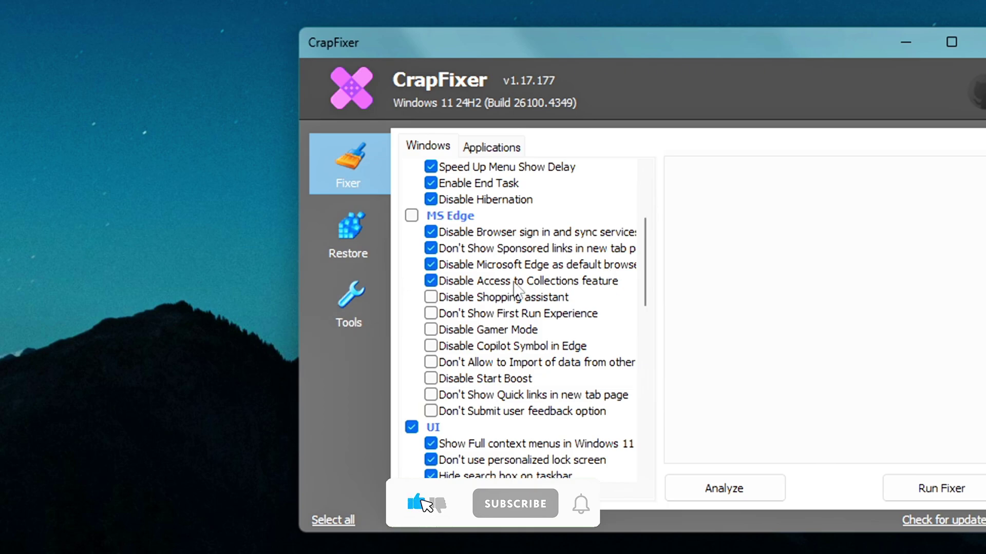
left_click(447, 298)
left_click(445, 314)
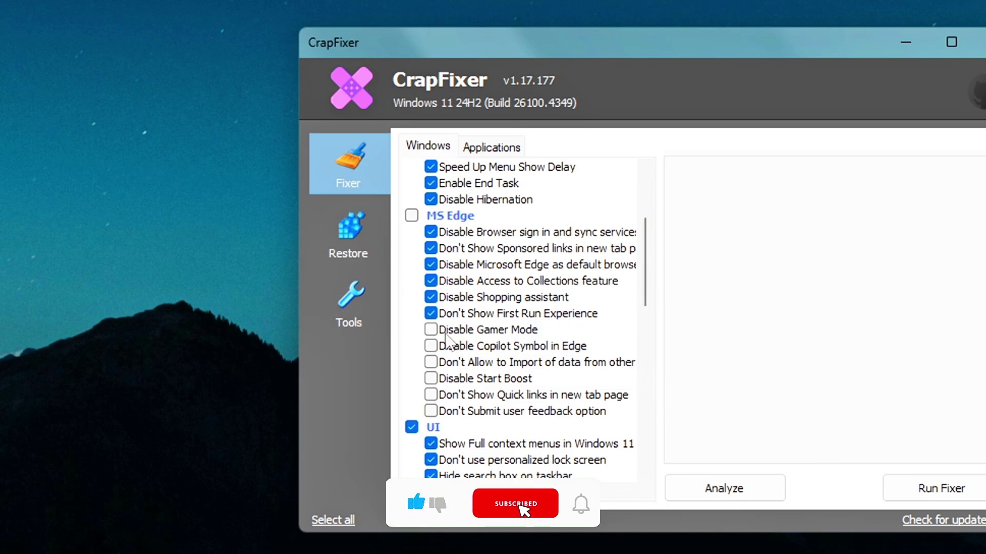
left_click(444, 330)
left_click(442, 346)
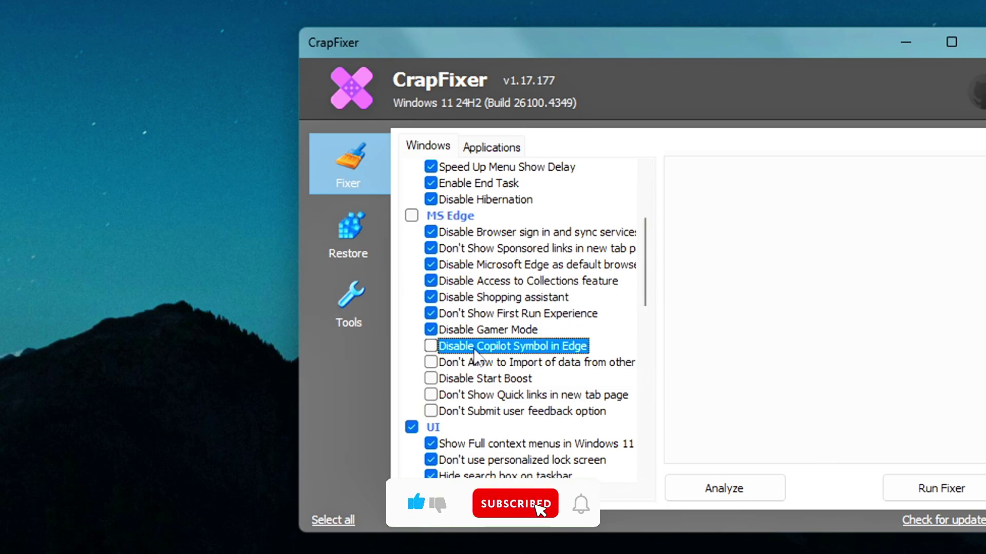
left_click(431, 364)
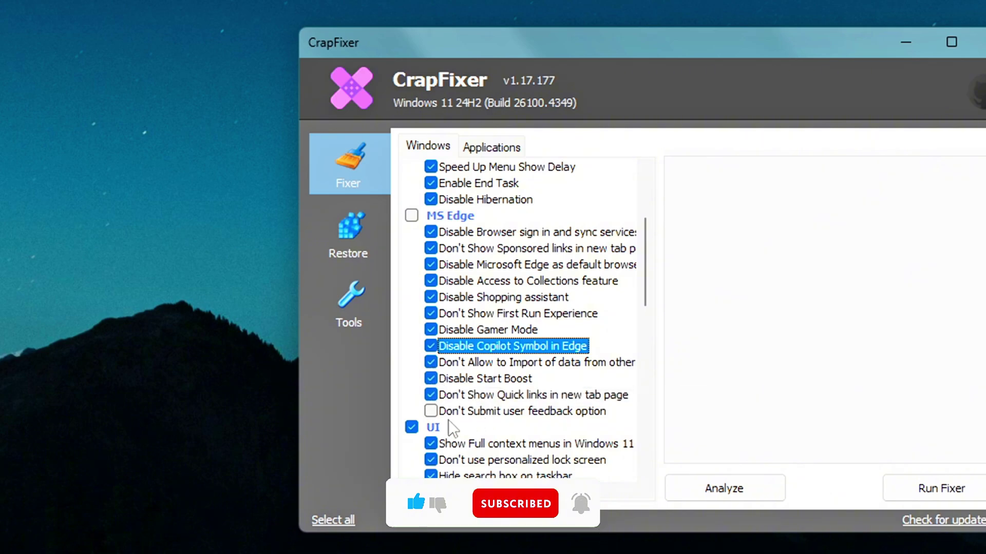
left_click(411, 215)
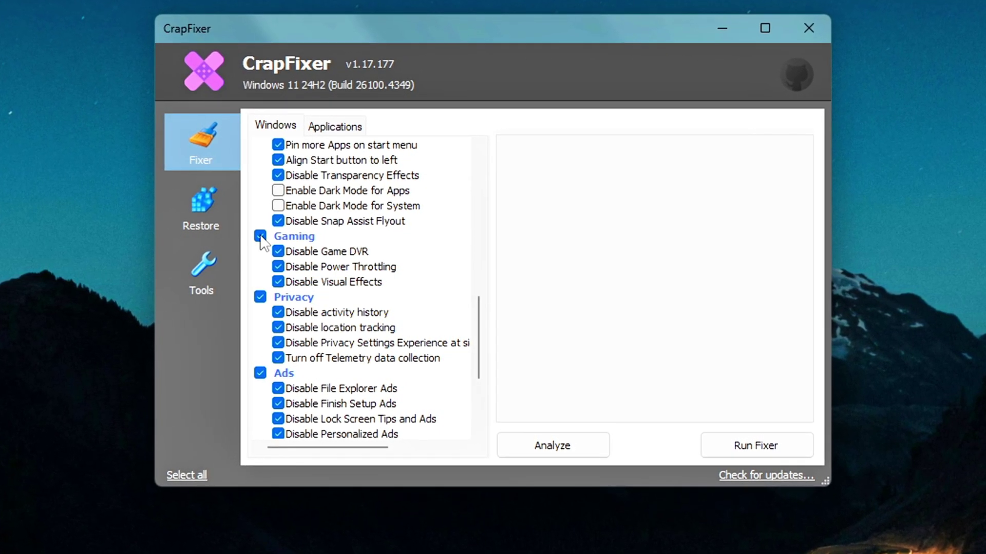
Step: Turn off Disable Game DVR and Disable Visual Effects, leaving Disable Power Throttling in Gaming
scroll(480, 318, "up", 1)
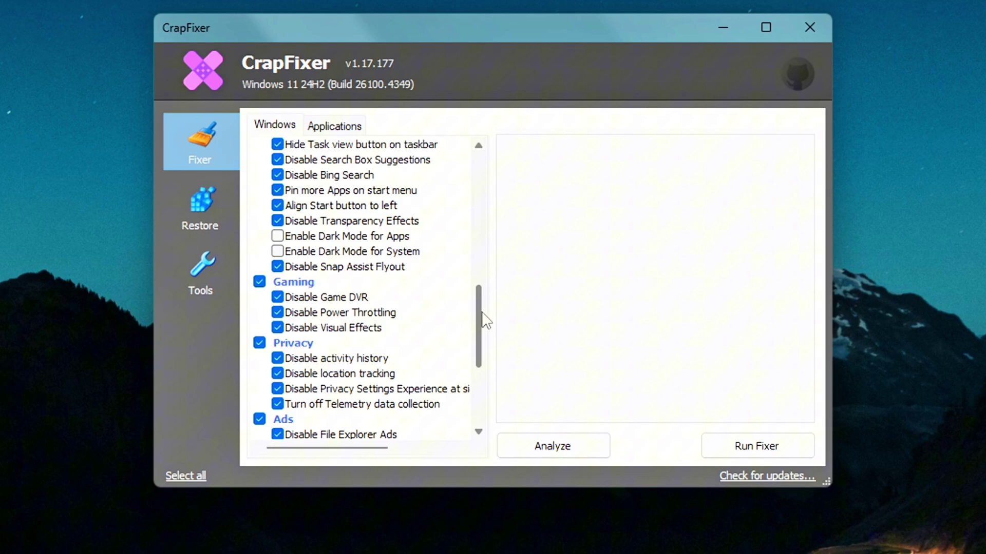
scroll(486, 321, "down", 1)
left_click(260, 282)
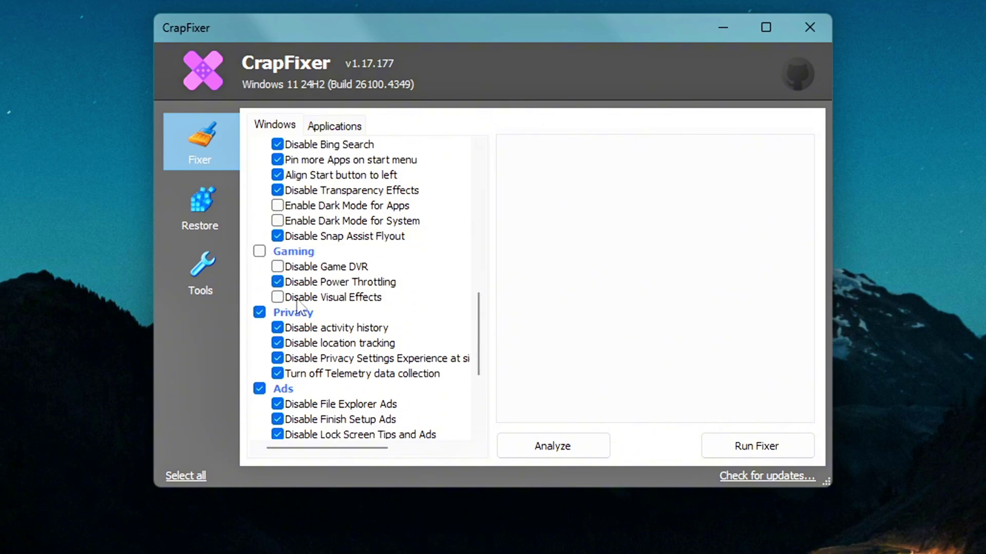
left_click(289, 270)
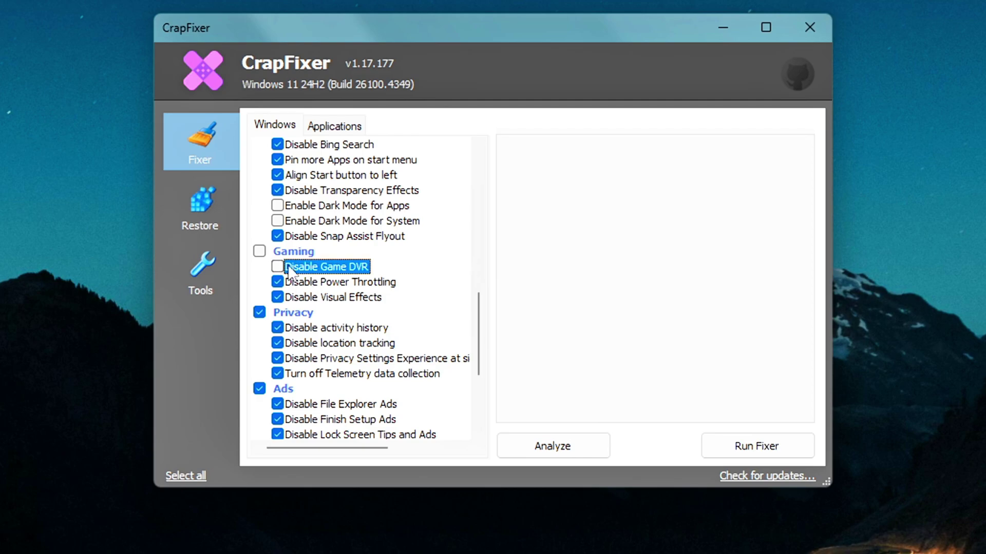
left_click(277, 267)
left_click(277, 297)
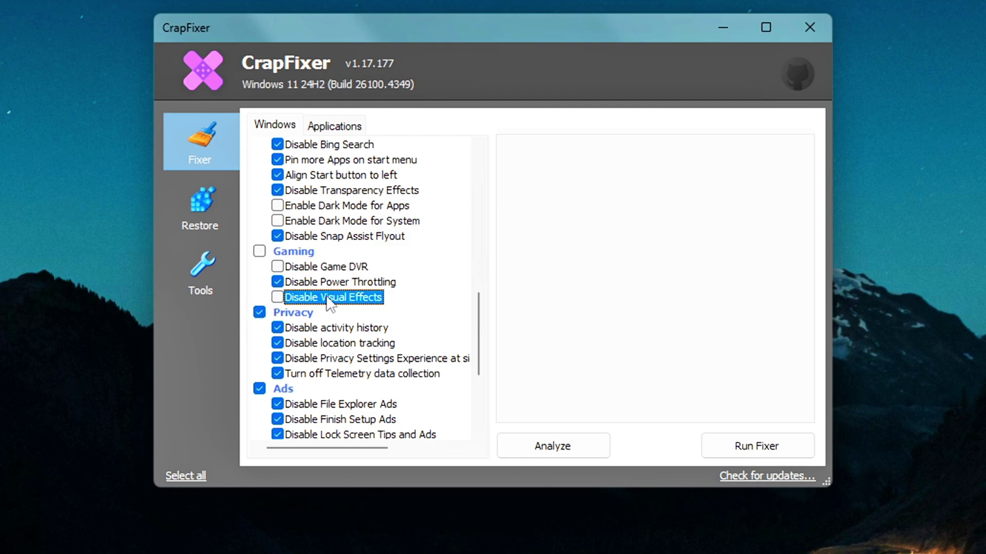
left_click(318, 282)
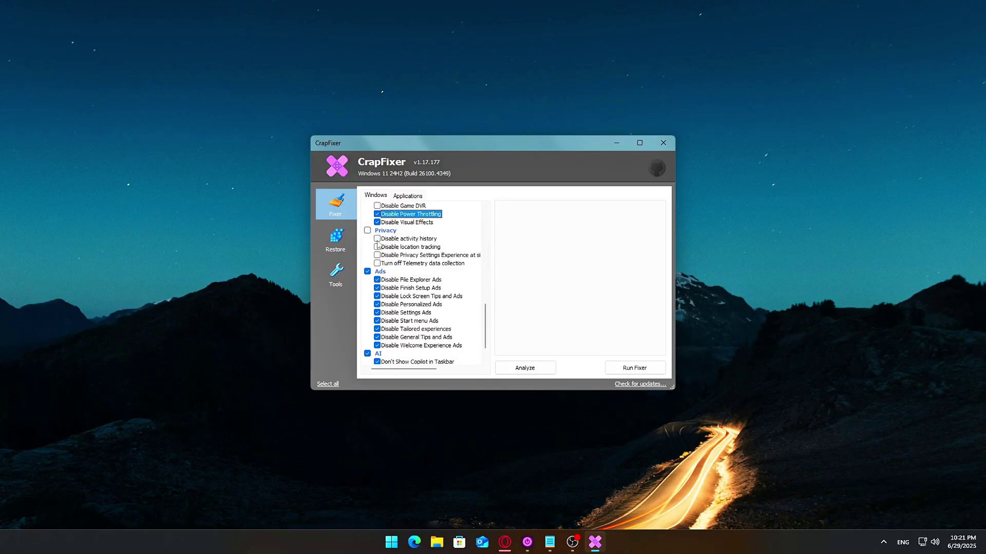
Step: Tick the Privacy group and adjust its location, Privacy Settings Experience and telemetry tweaks
left_click(367, 230)
left_click(367, 271)
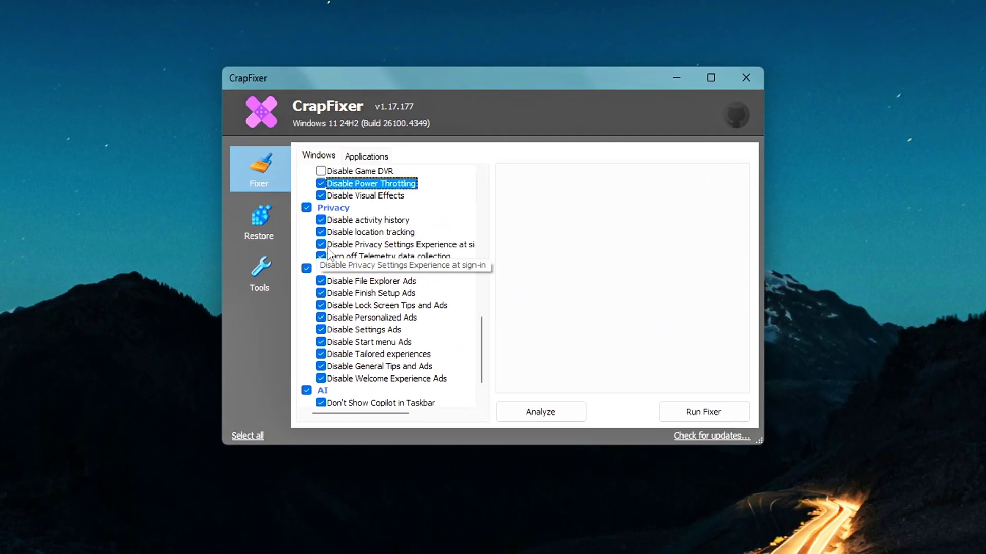
left_click(338, 232)
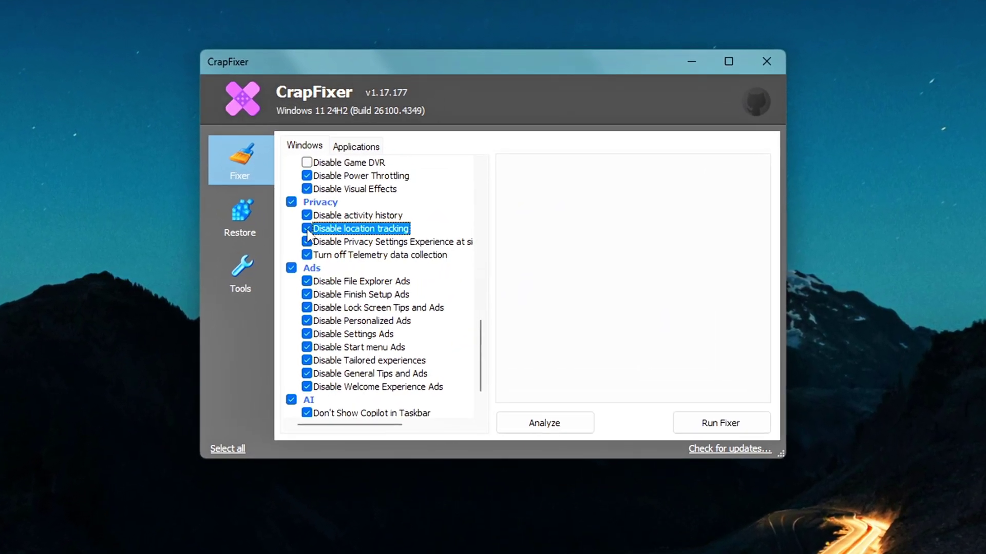
left_click(321, 245)
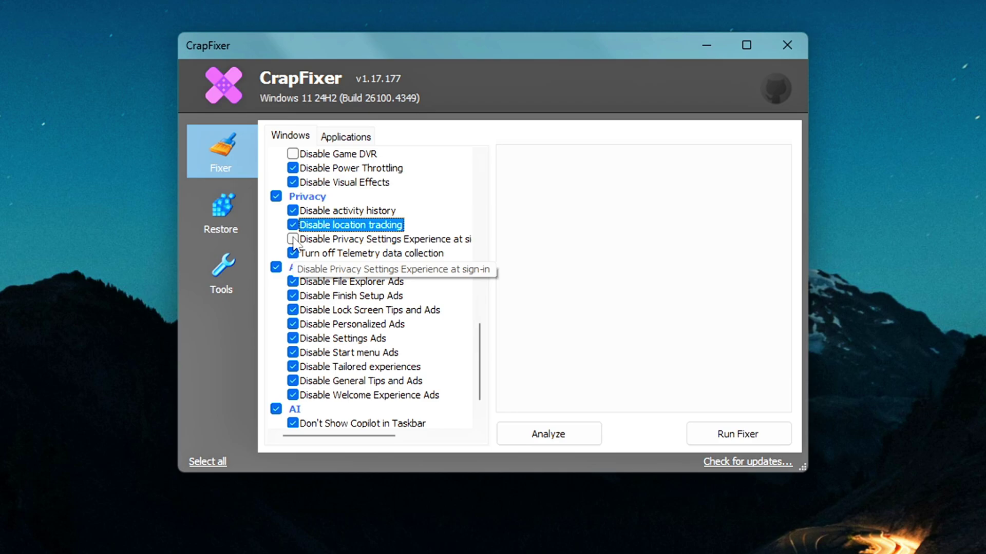
left_click(293, 239)
left_click(292, 253)
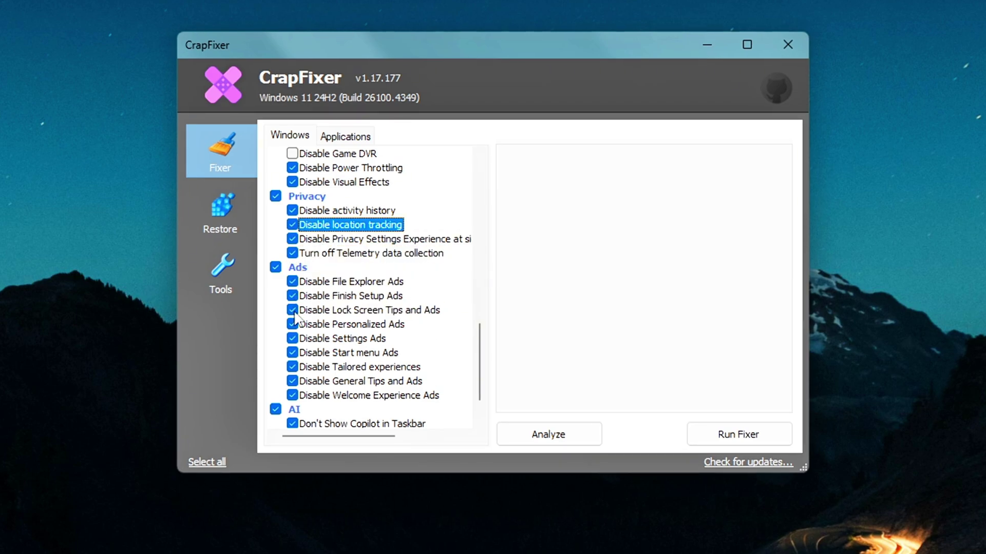
Step: Adjust the Ads tweaks: Settings Ads, Tailored experiences and Welcome Experience Ads
left_click(292, 339)
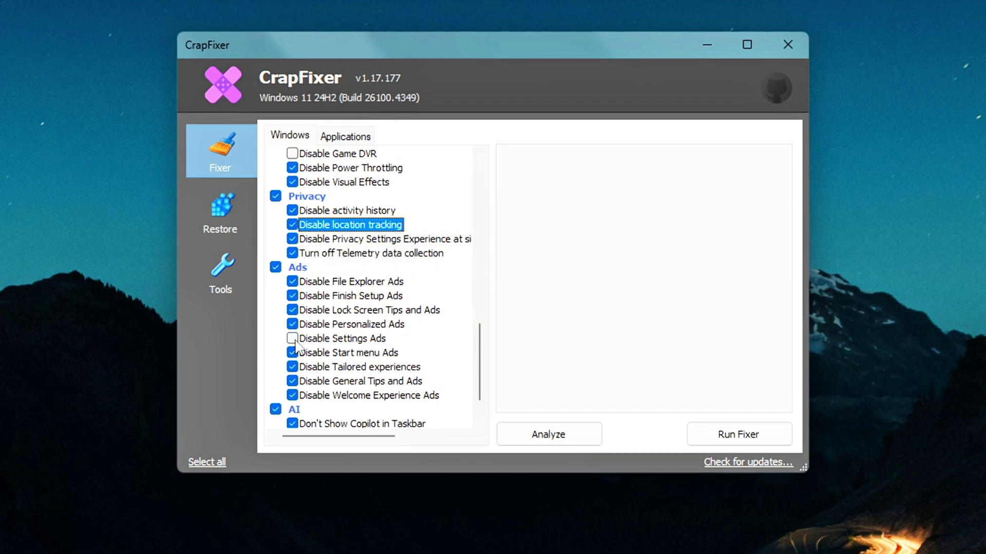
left_click(292, 367)
left_click(292, 395)
left_click(300, 197)
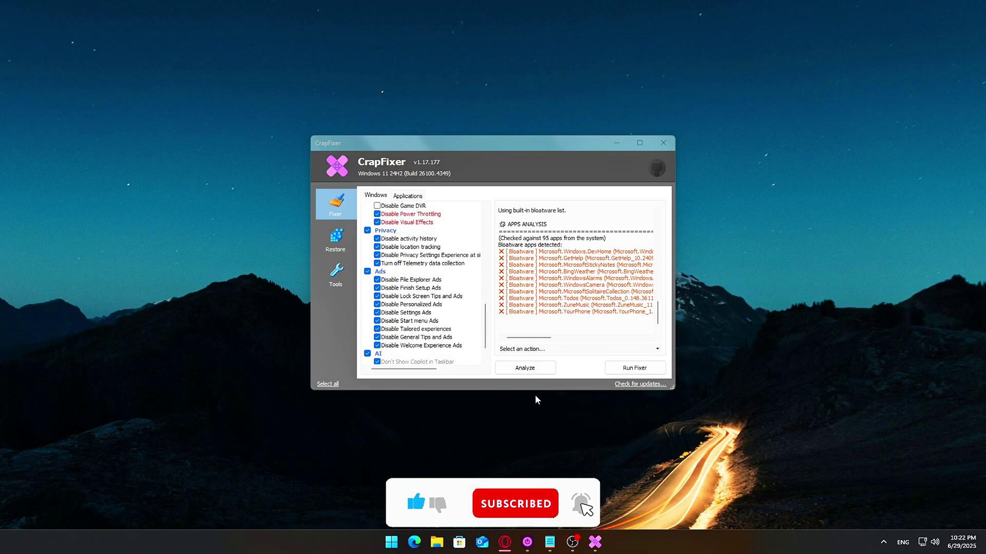
Step: Show the detected bloatware apps and browse the entries from BingWeather to YourPhone
left_click(395, 195)
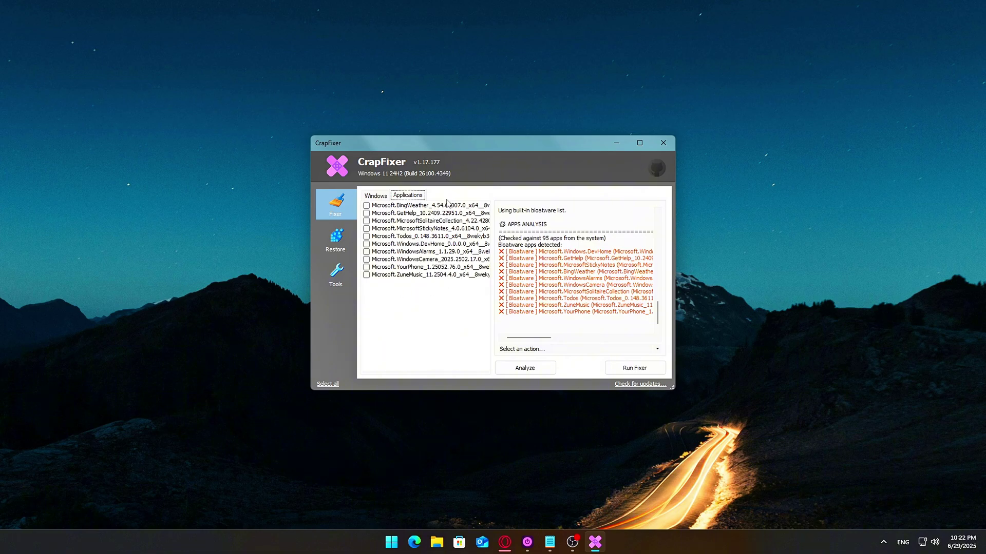
left_click(446, 205)
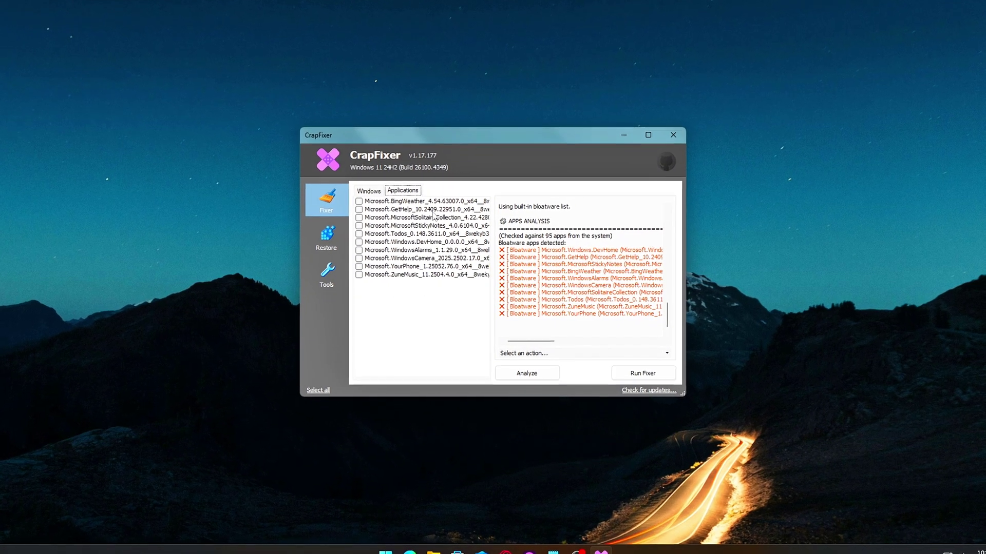
left_click_drag(419, 204, 361, 278)
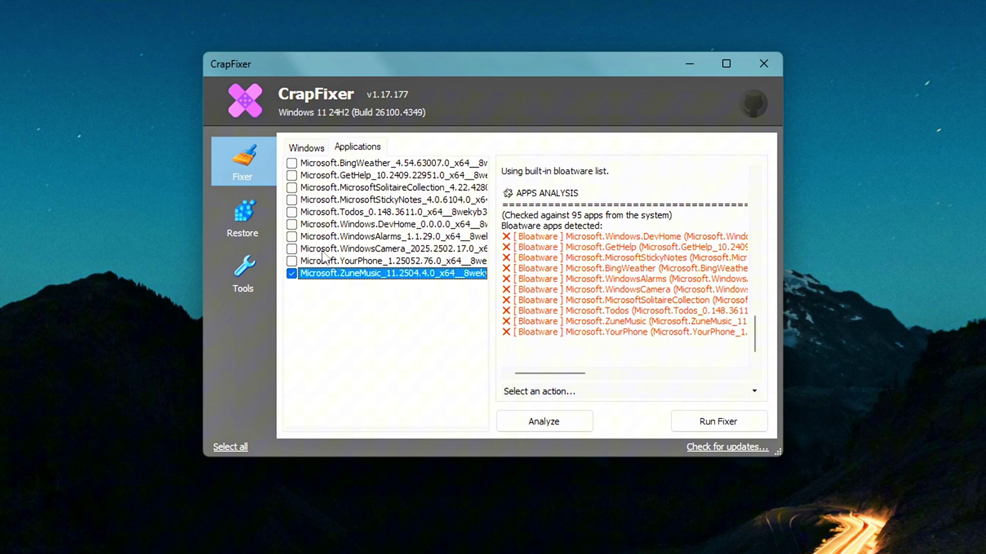
left_click(305, 261)
key("Up")
key("Up")
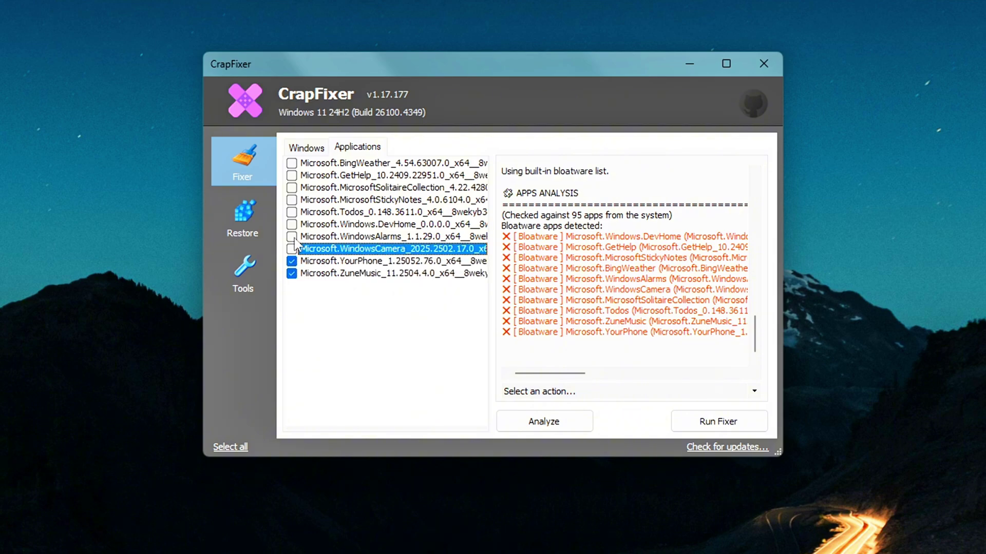
left_click(326, 250)
left_click(291, 165)
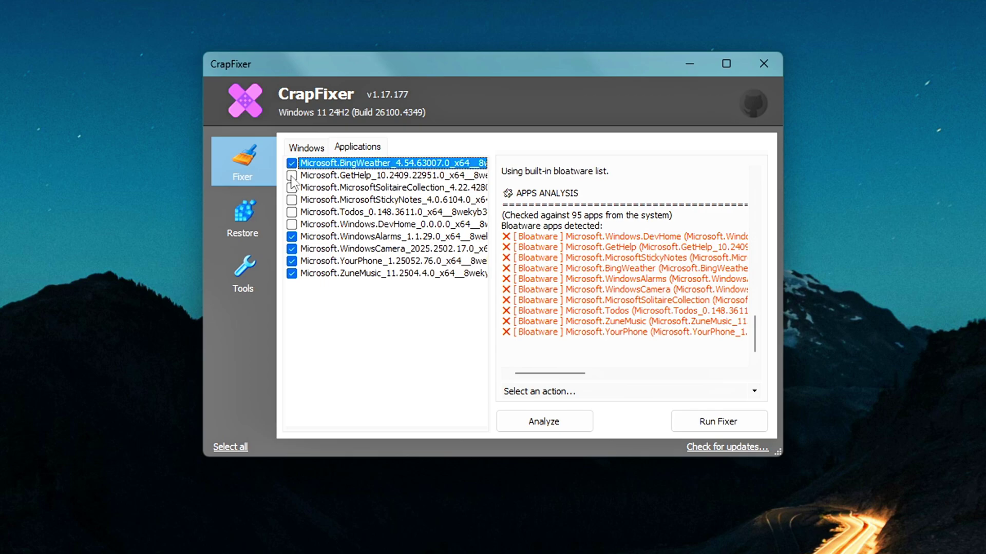
Step: Mark GetHelp, SolitaireCollection, StickyNotes, Todos and DevHome for removal
left_click(291, 176)
left_click(292, 188)
left_click(293, 201)
left_click(293, 213)
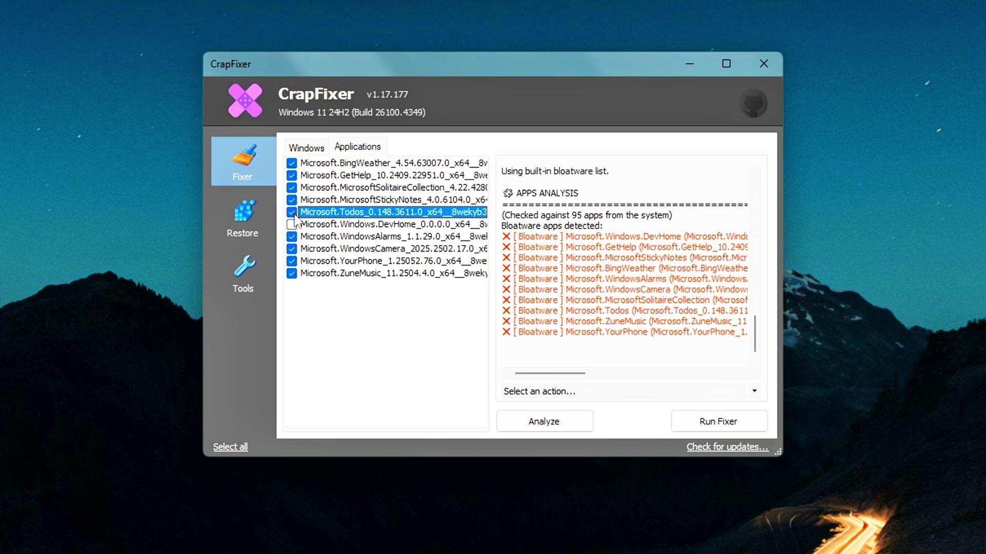
left_click(296, 224)
left_click(383, 261)
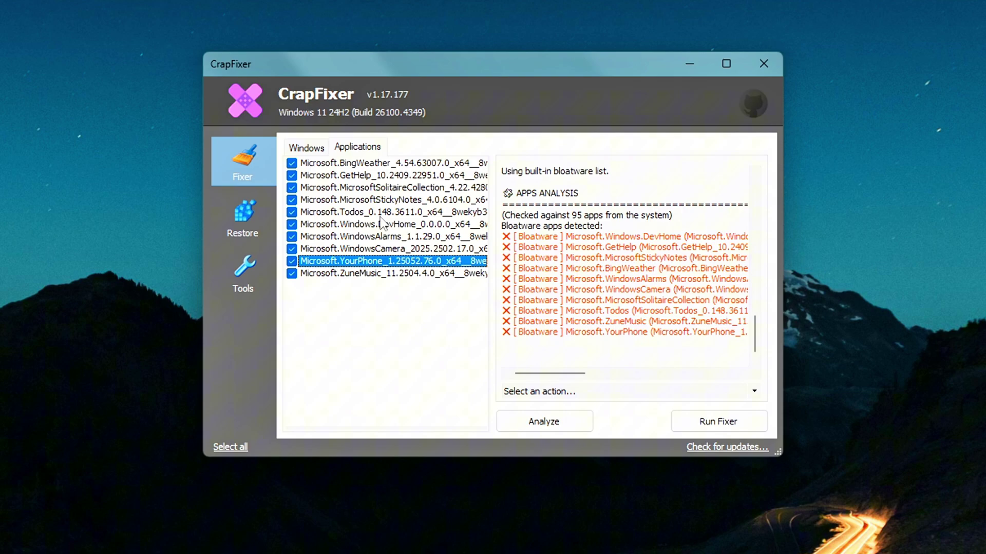
left_click(879, 311)
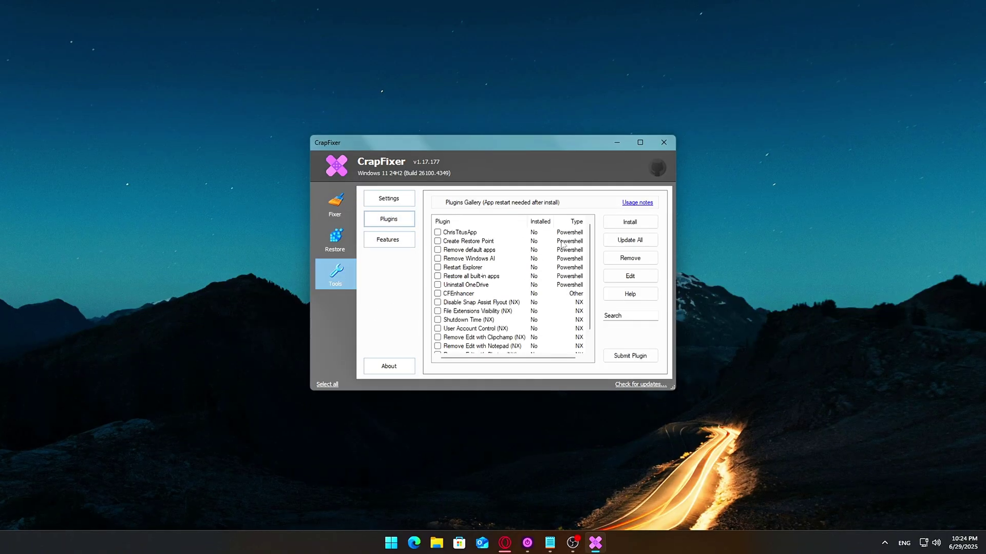
Step: Tick the CFEnhancer plugin in the Plugins Gallery and select Remove Windows AI
scroll(592, 264, "down", 2)
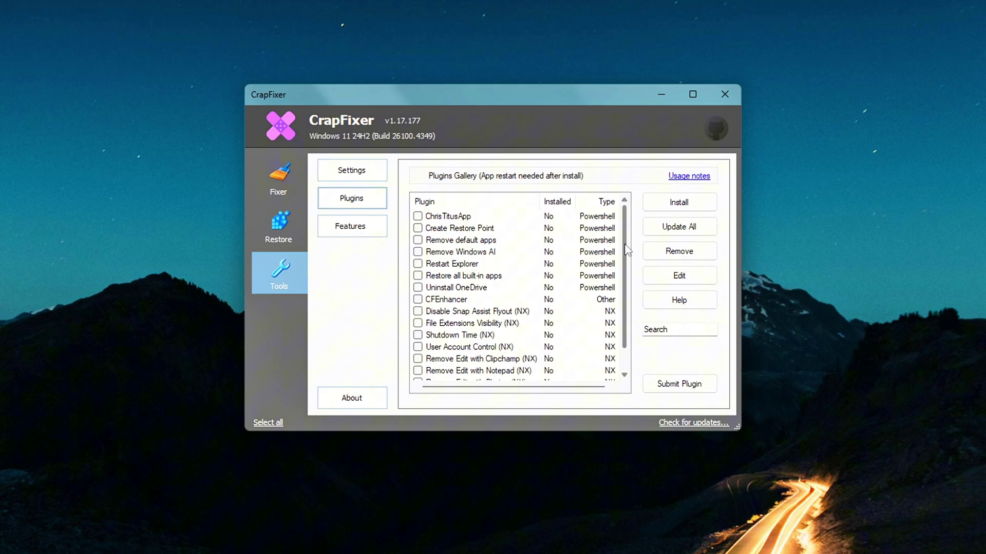
left_click_drag(625, 245, 626, 265)
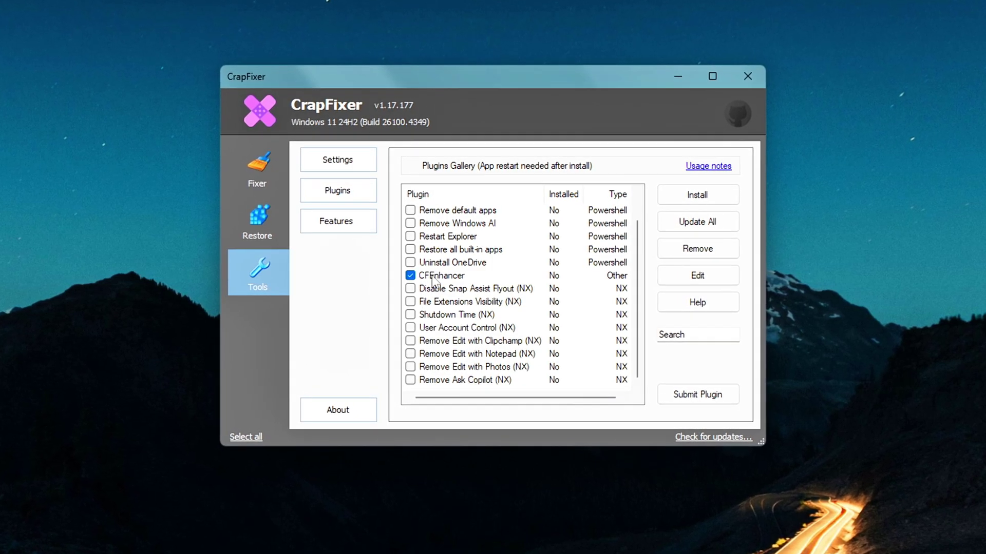
left_click(477, 272)
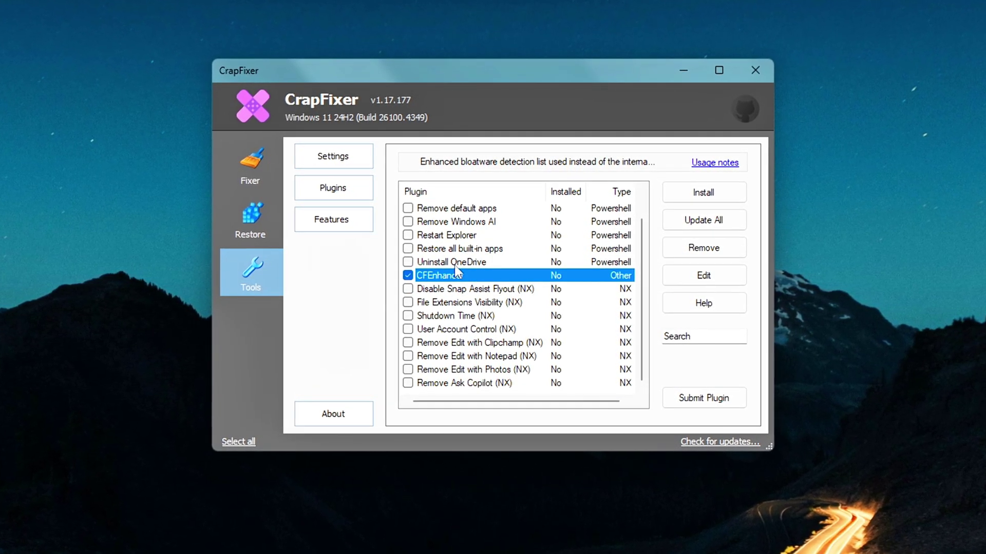
scroll(441, 257, "up", 1)
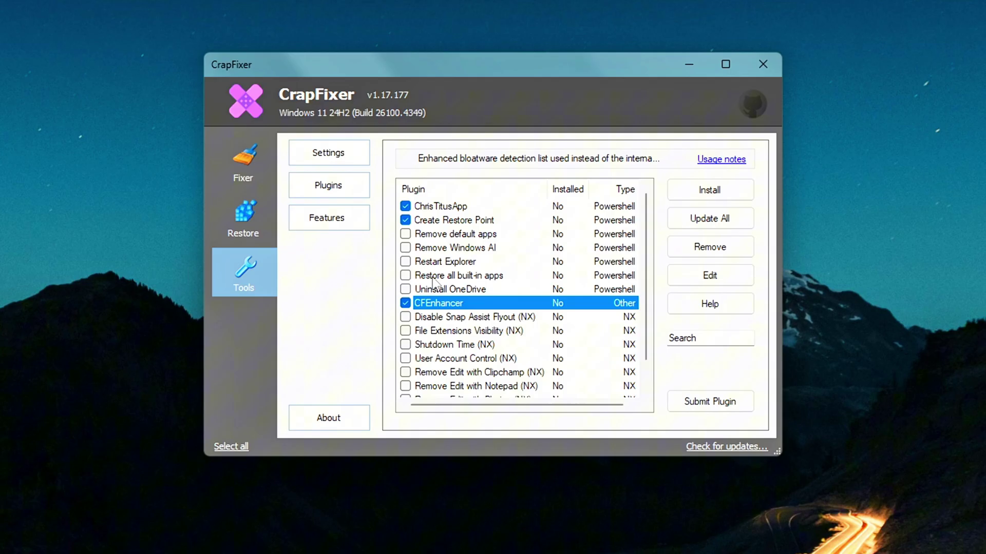
left_click(431, 247)
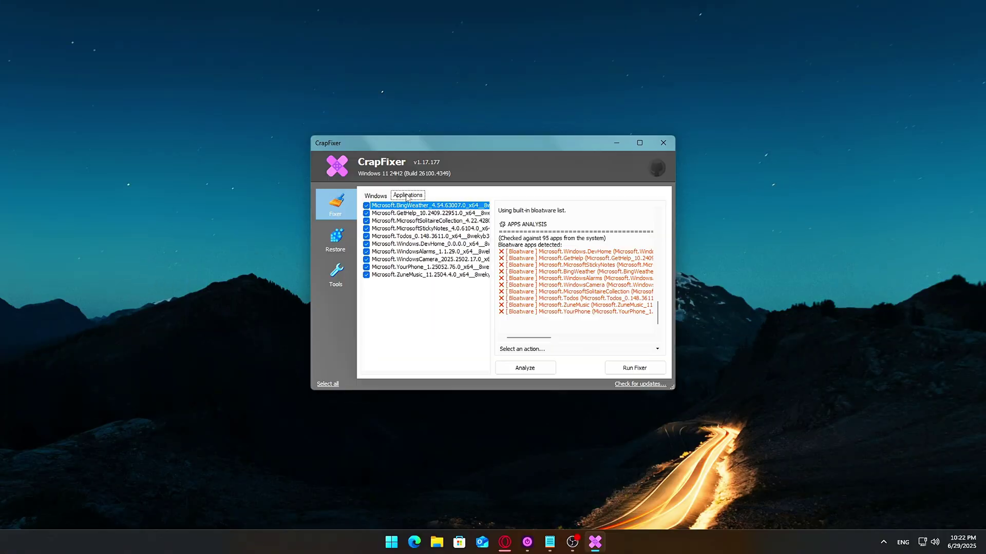
Step: Return to the Windows tweak list and scroll to the Issues and System groups
left_click(543, 378)
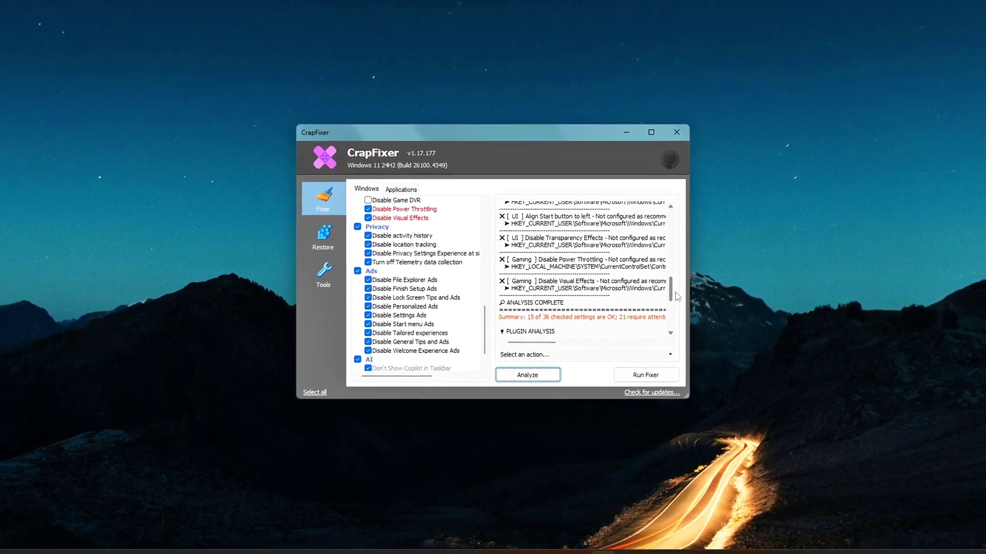
left_click_drag(677, 296, 682, 316)
left_click_drag(484, 333, 484, 226)
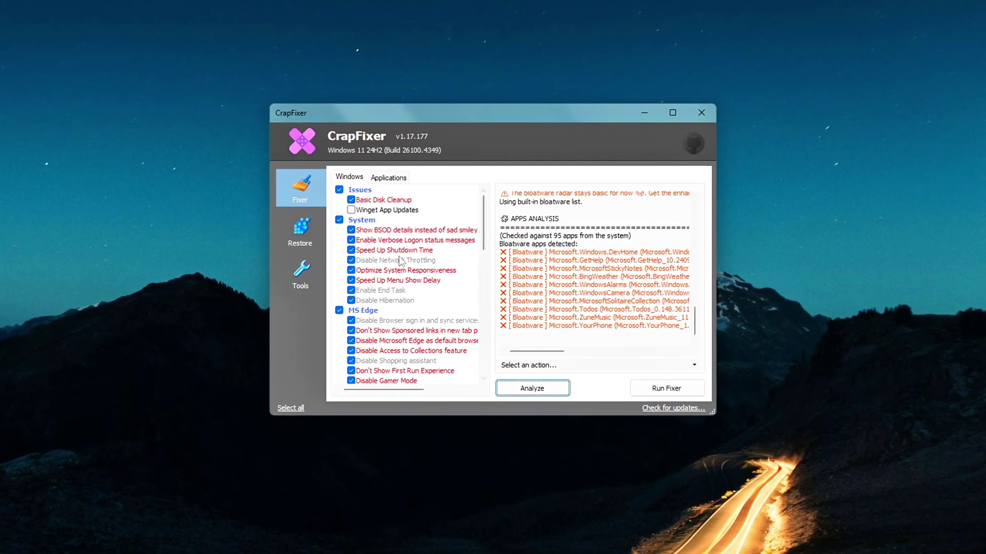
left_click(395, 176)
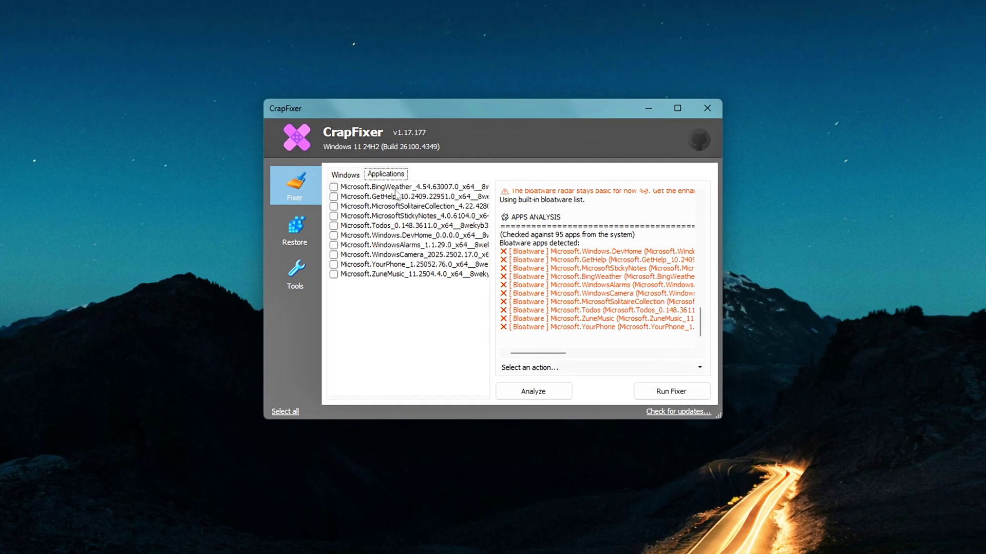
left_click(346, 175)
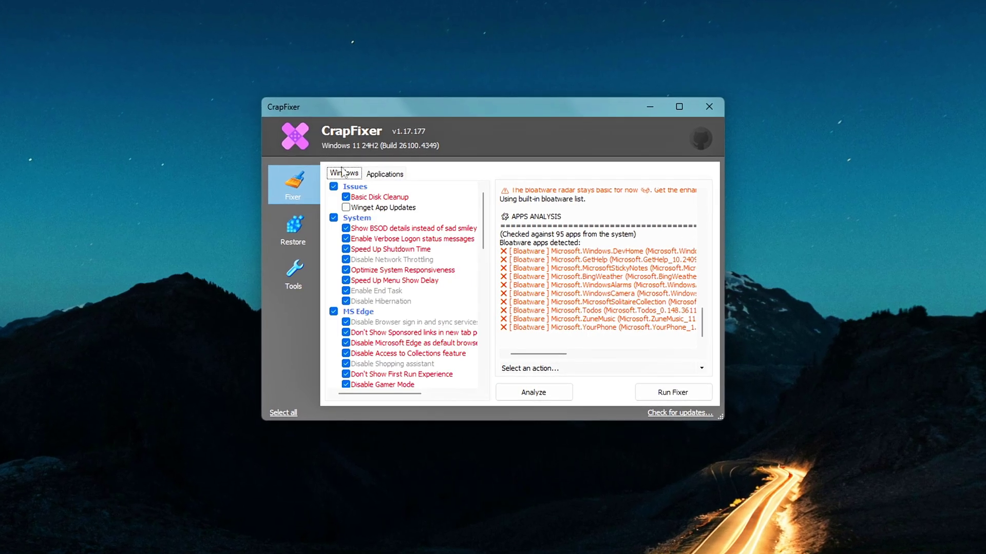
left_click(373, 175)
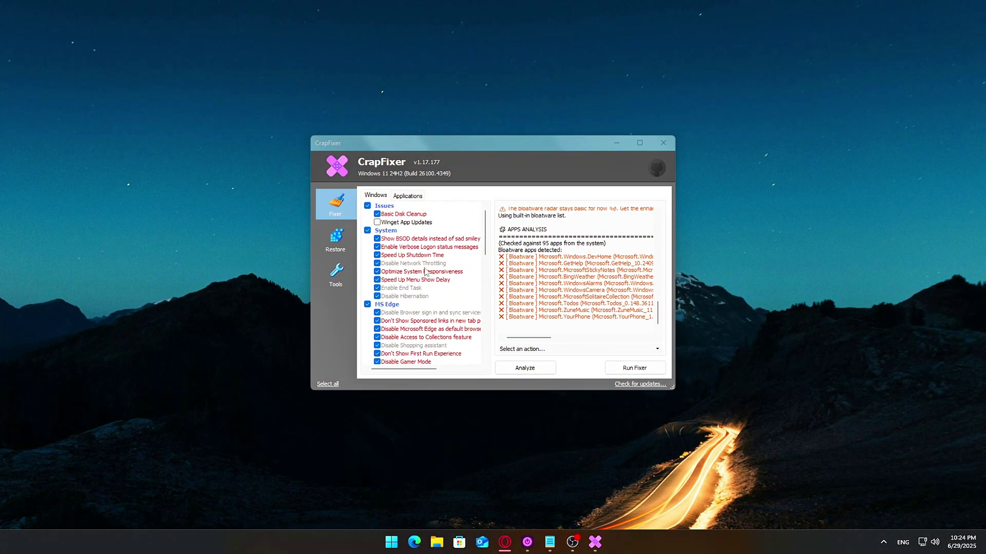
Step: In the Plugins Gallery, tick the CFEnhancer and Remove Windows AI plugins, viewing CFEnhancer's description
left_click(337, 281)
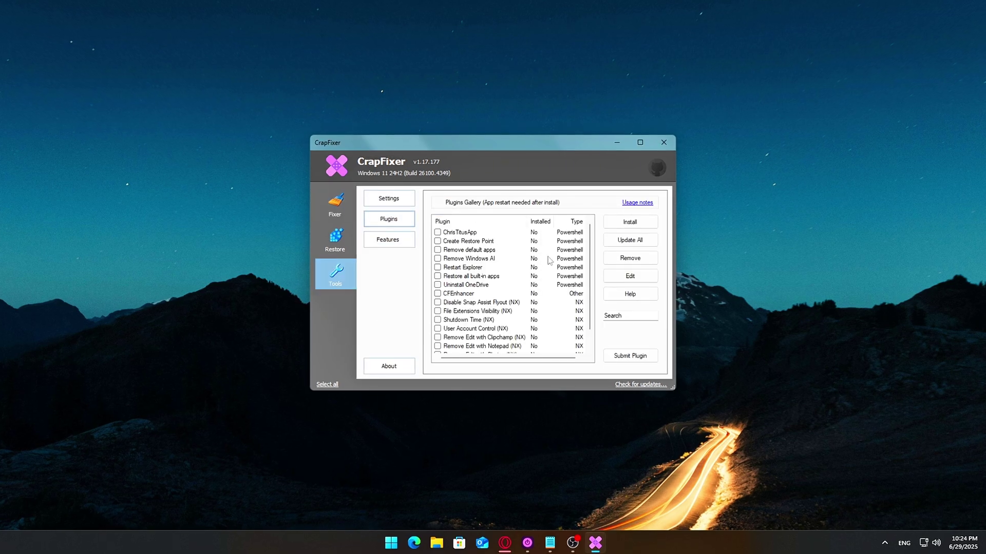
scroll(590, 277, "down", 1)
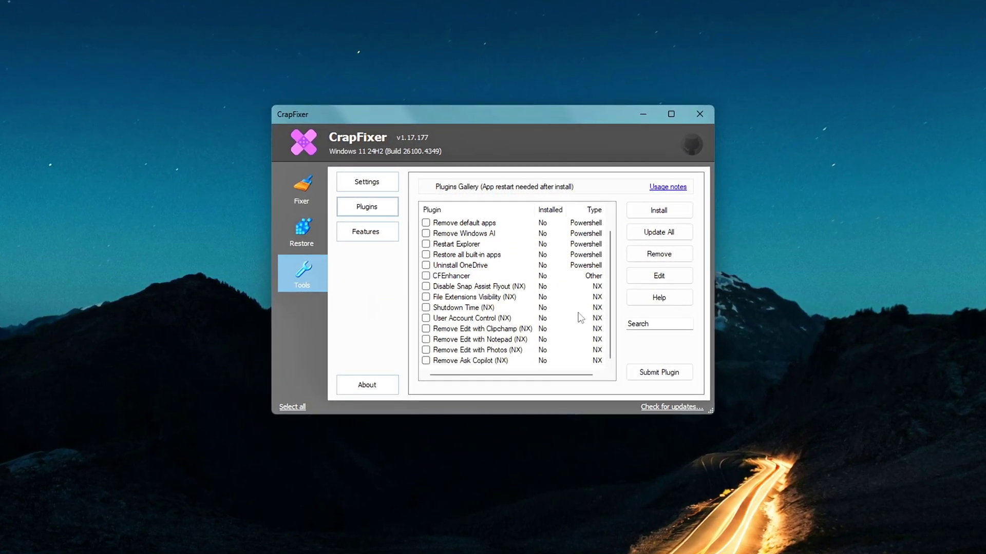
scroll(609, 278, "up", 1)
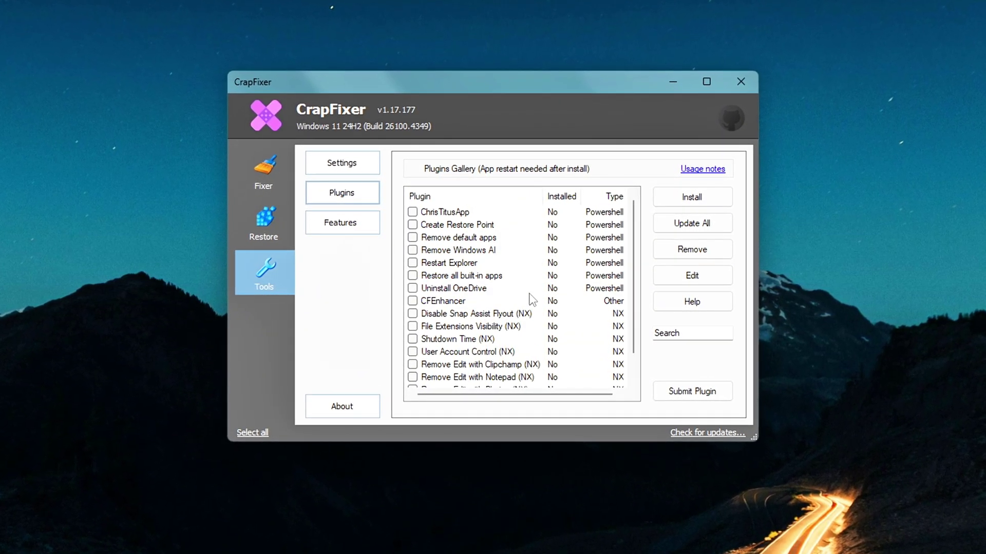
scroll(638, 247, "down", 1)
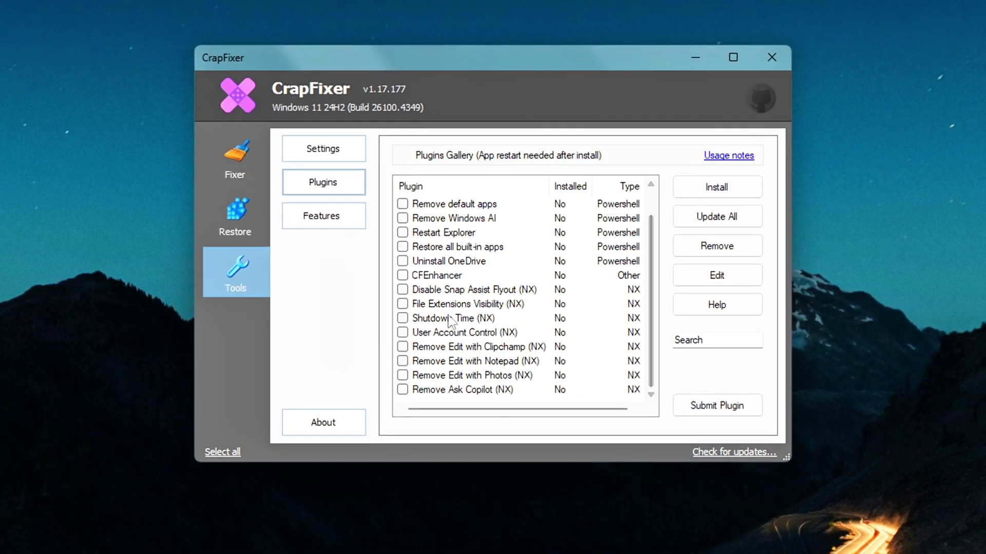
left_click(404, 276)
left_click(430, 275)
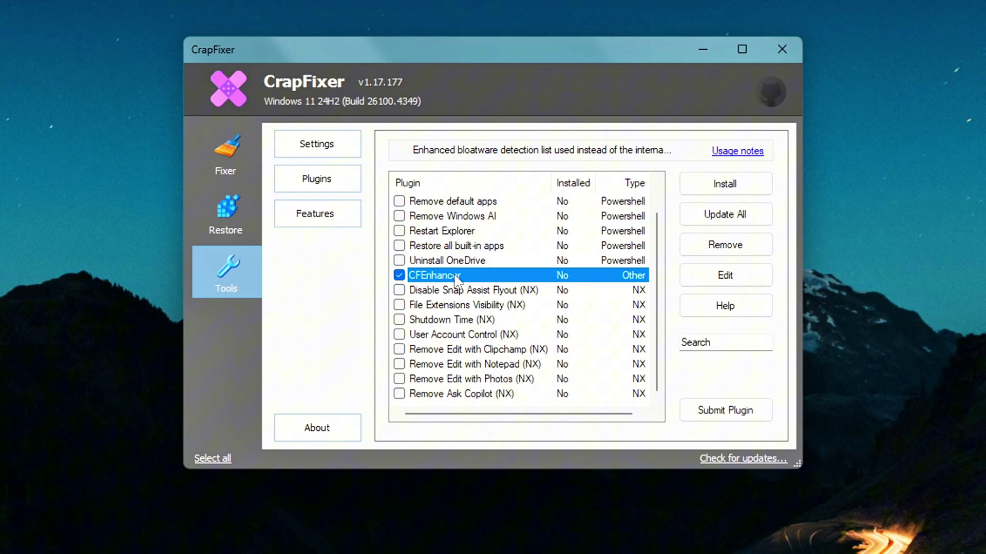
scroll(420, 247, "up", 1)
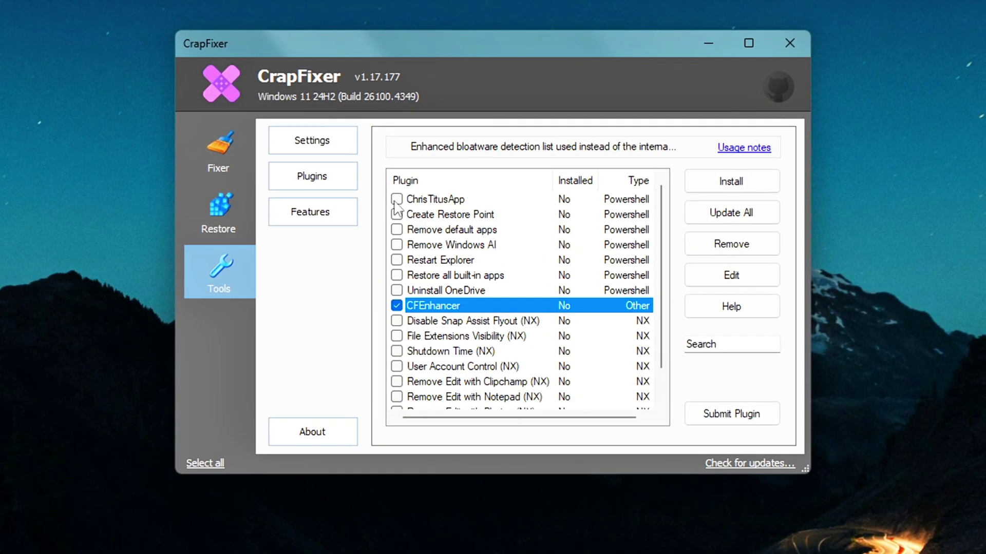
left_click(409, 247)
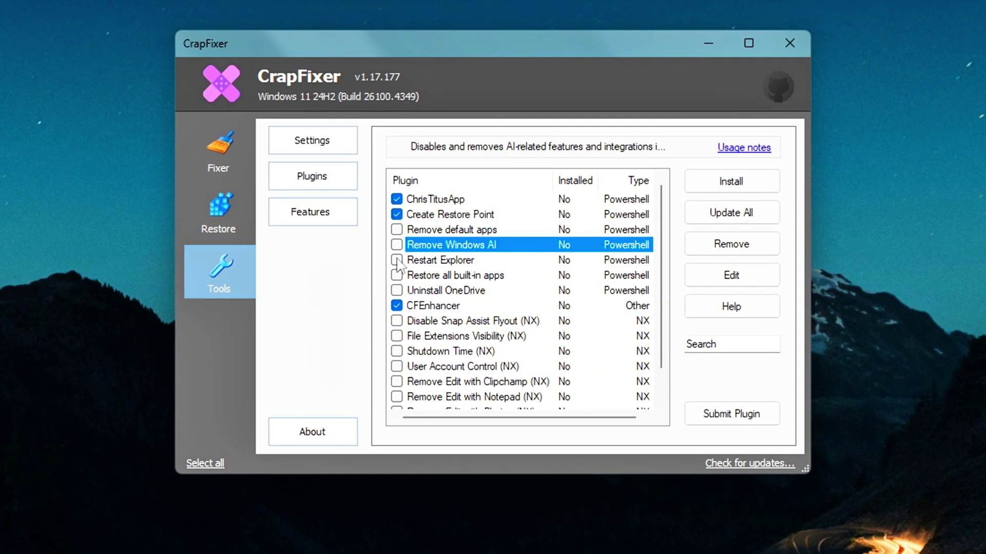